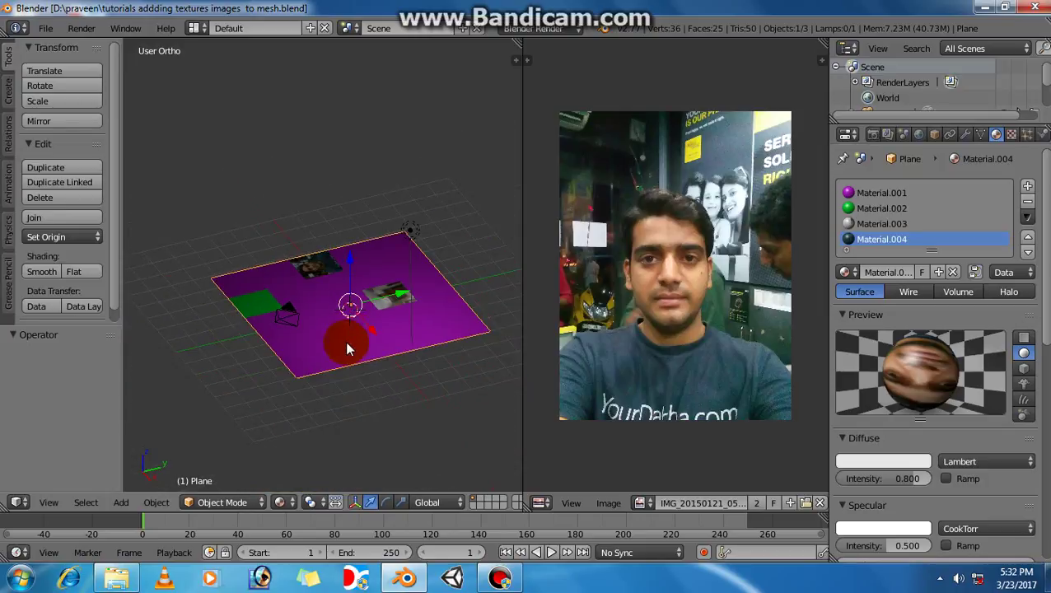
{"action": "middle_click_drag", "start_coordinate": [345, 341], "coordinate": [346, 322], "text": "shift"}
{"action": "key", "text": "Tab"}
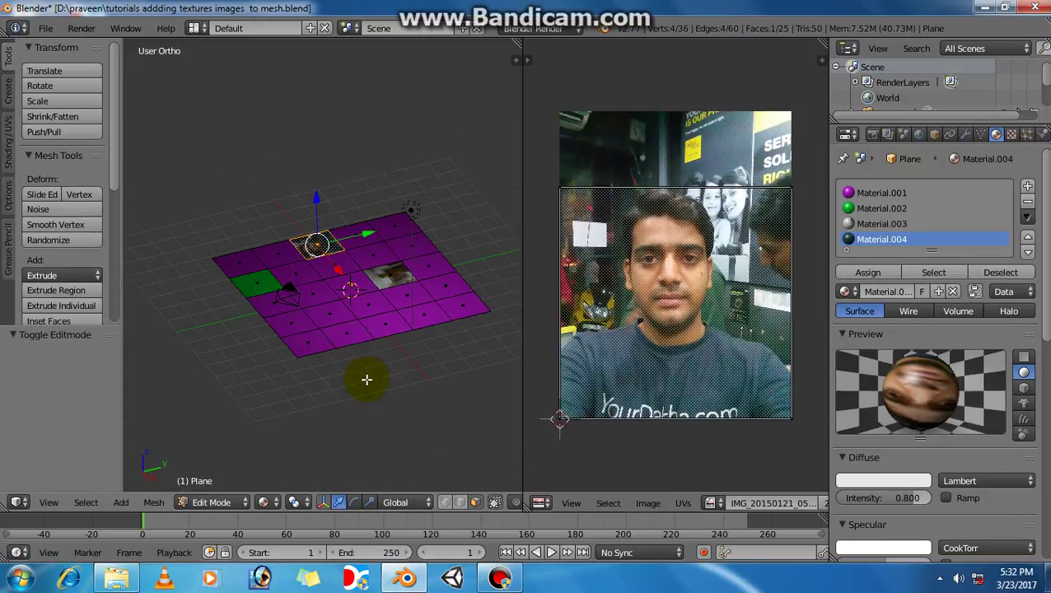
{"action": "scroll", "coordinate": [359, 379], "scroll_direction": "up", "scroll_amount": 3}
{"action": "scroll", "coordinate": [356, 379], "scroll_direction": "down", "scroll_amount": 2}
{"action": "key", "text": "Tab"}
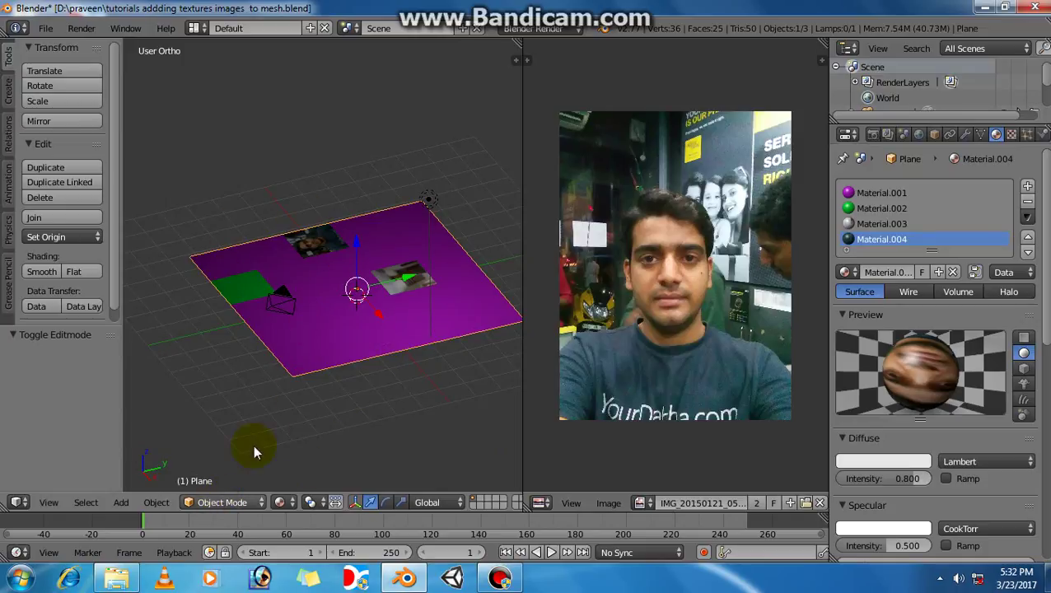
Switch the plane from Object Mode to Edit Mode
{"action": "left_click", "coordinate": [216, 504]}
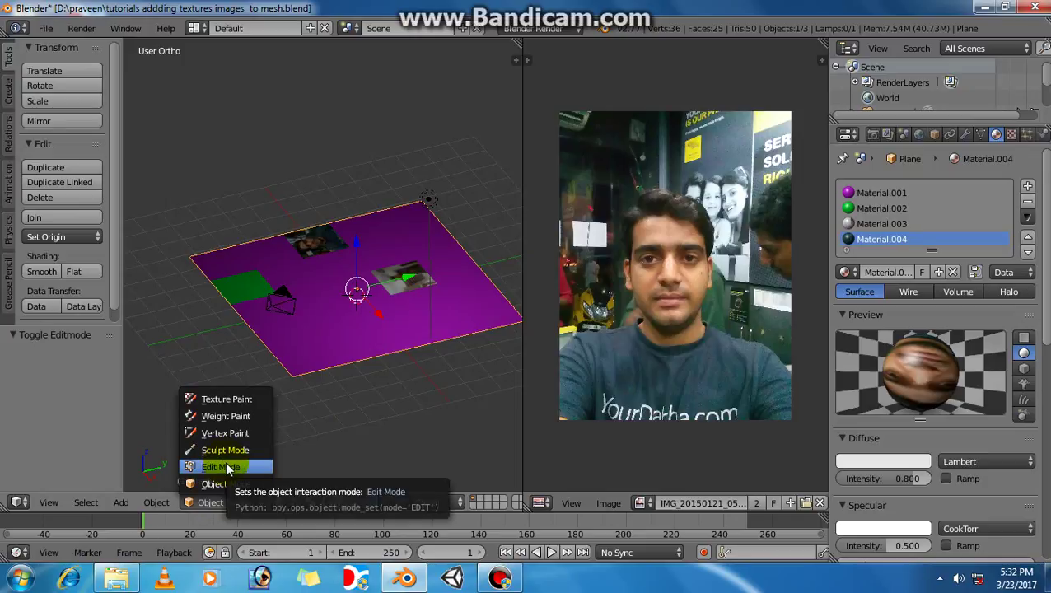
{"action": "left_click", "coordinate": [228, 466]}
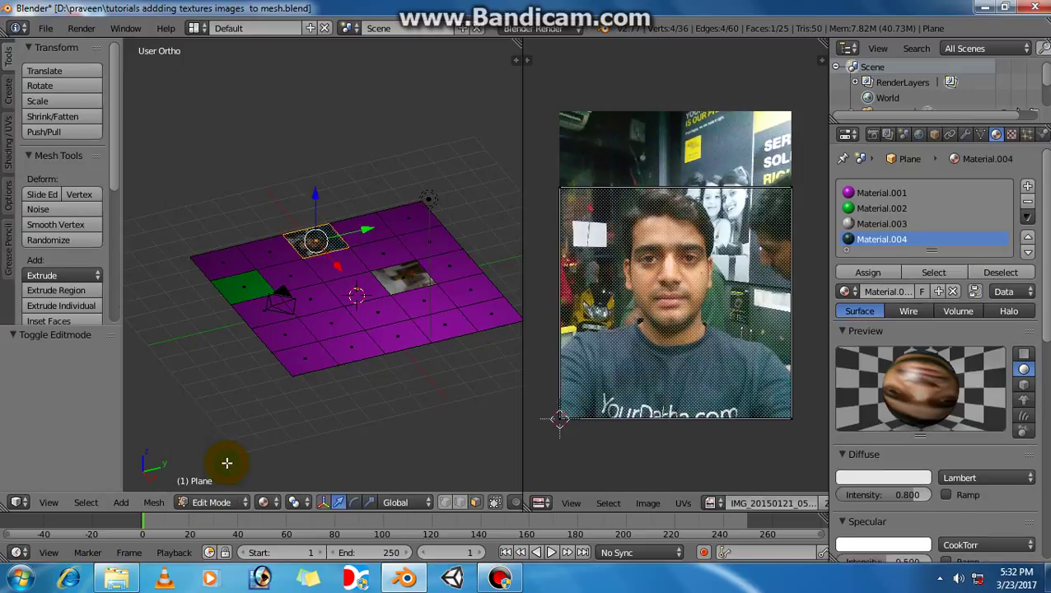
{"action": "scroll", "coordinate": [331, 397], "scroll_direction": "up", "scroll_amount": 3}
{"action": "scroll", "coordinate": [330, 398], "scroll_direction": "down", "scroll_amount": 5}
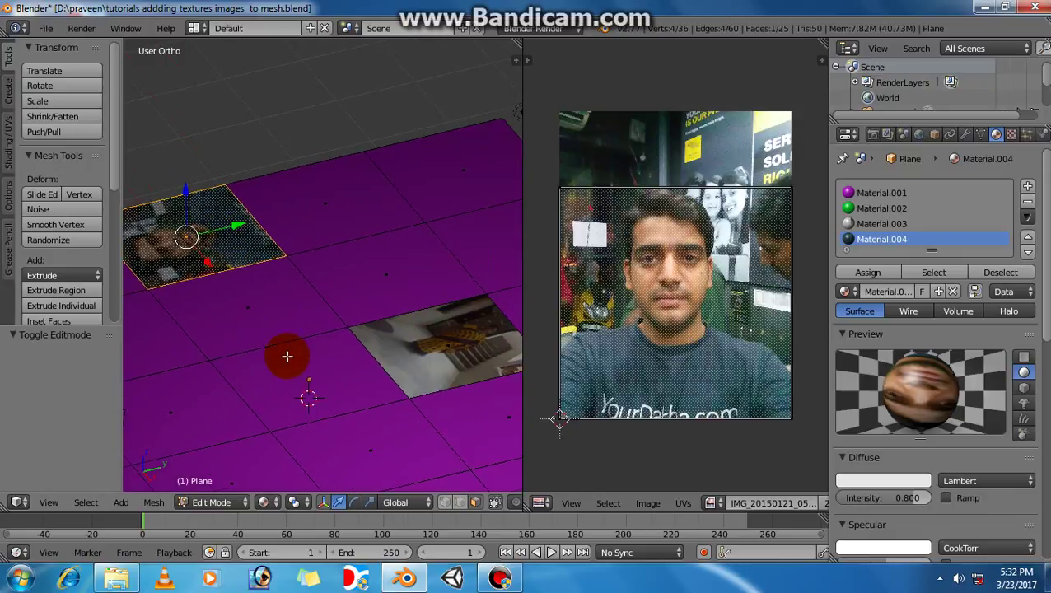
{"action": "scroll", "coordinate": [302, 344], "scroll_direction": "up", "scroll_amount": 2}
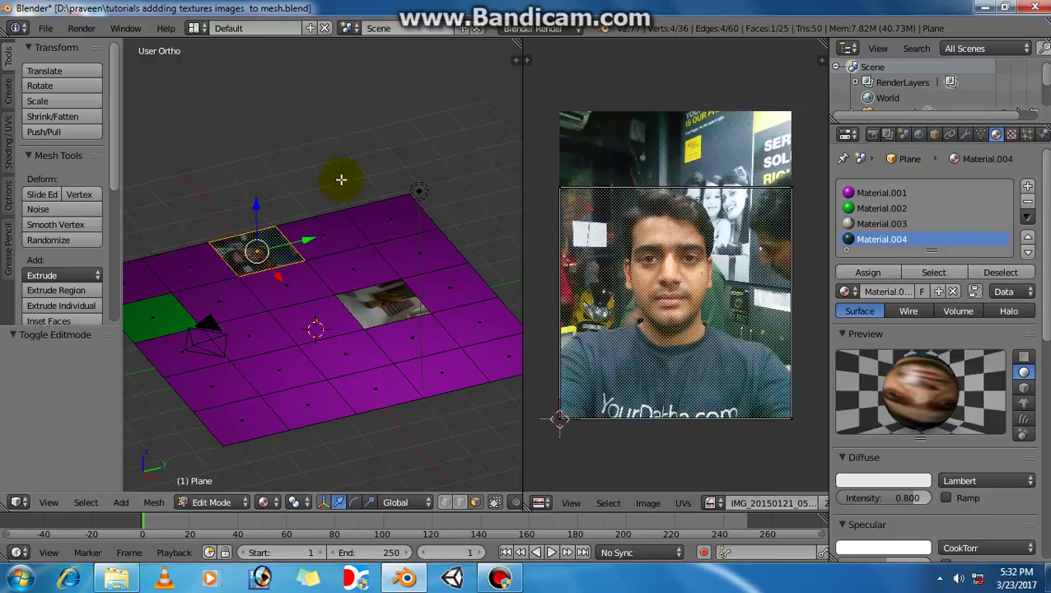
{"action": "key", "text": "w"}
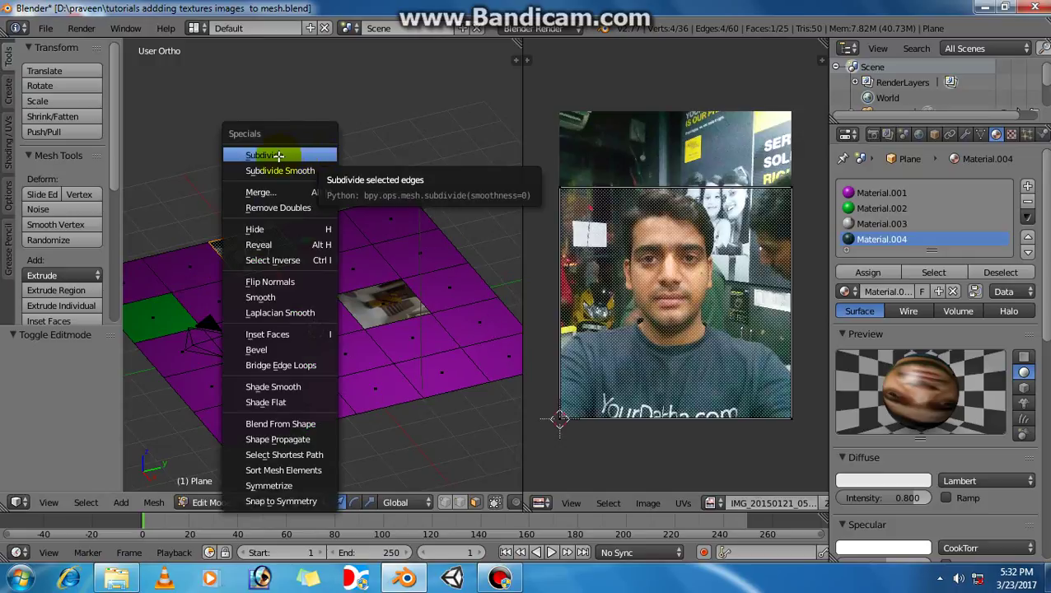
{"action": "key", "text": "Escape"}
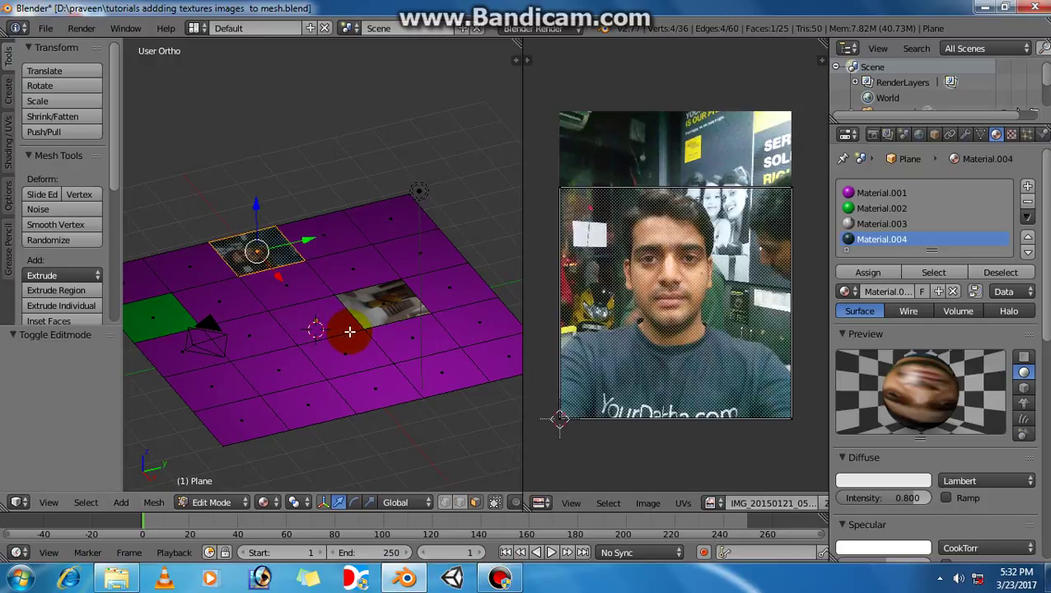
{"action": "scroll", "coordinate": [337, 366], "scroll_direction": "up", "scroll_amount": 1}
{"action": "middle_click_drag", "start_coordinate": [298, 367], "coordinate": [360, 365], "text": "shift"}
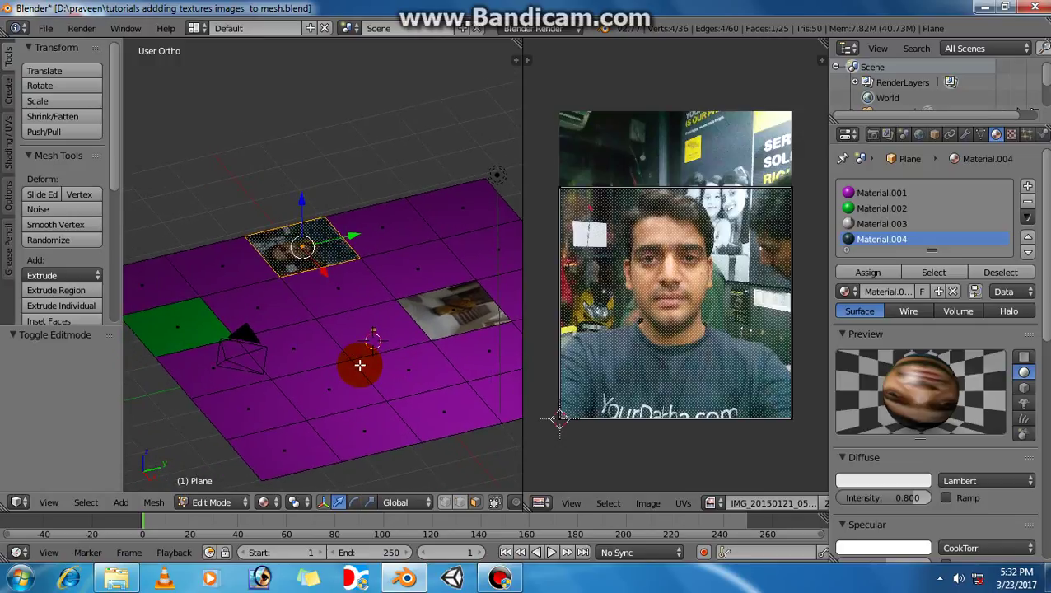
{"action": "scroll", "coordinate": [360, 365], "scroll_direction": "up", "scroll_amount": 4}
{"action": "middle_click_drag", "start_coordinate": [293, 288], "coordinate": [322, 319], "text": "shift"}
{"action": "scroll", "coordinate": [324, 322], "scroll_direction": "down", "scroll_amount": 5}
{"action": "middle_click_drag", "start_coordinate": [390, 328], "coordinate": [344, 322], "text": "shift"}
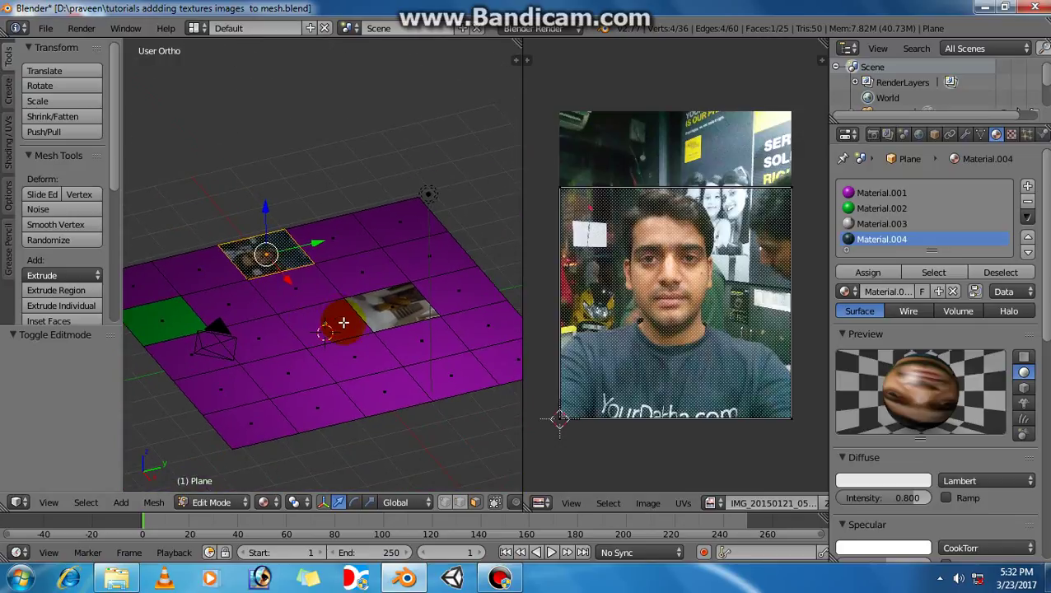
{"action": "scroll", "coordinate": [355, 341], "scroll_direction": "up", "scroll_amount": 2}
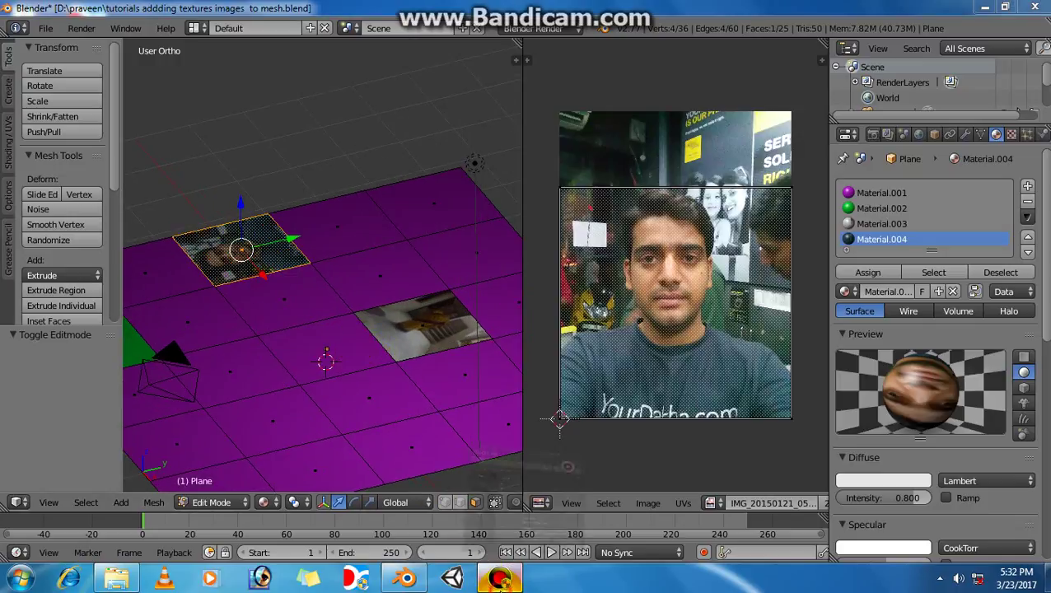
{"action": "left_click", "coordinate": [500, 581]}
{"action": "left_click", "coordinate": [500, 582]}
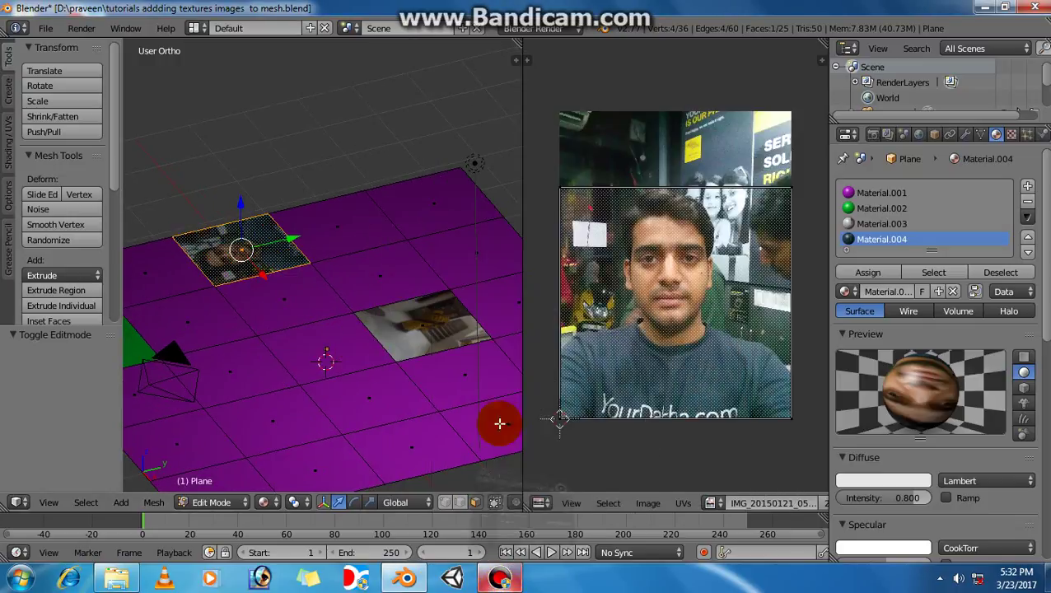
Select the plane face textured with the staircase photo and fit its whole image in the UV/Image Editor
{"action": "middle_click_drag", "start_coordinate": [275, 297], "coordinate": [298, 349]}
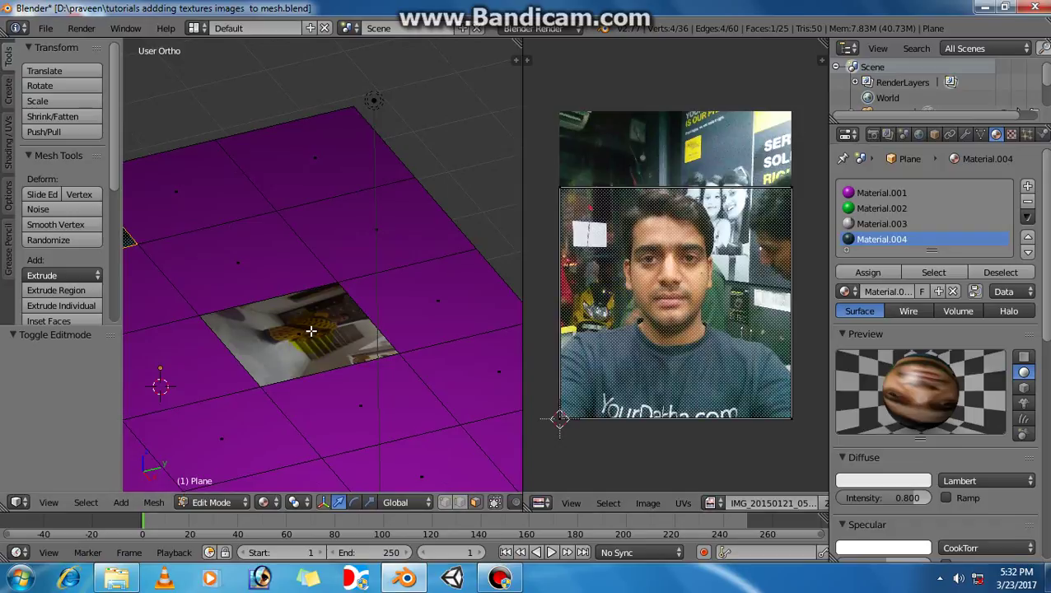
{"action": "right_click", "coordinate": [310, 331]}
{"action": "scroll", "coordinate": [311, 331], "scroll_direction": "down", "scroll_amount": 3}
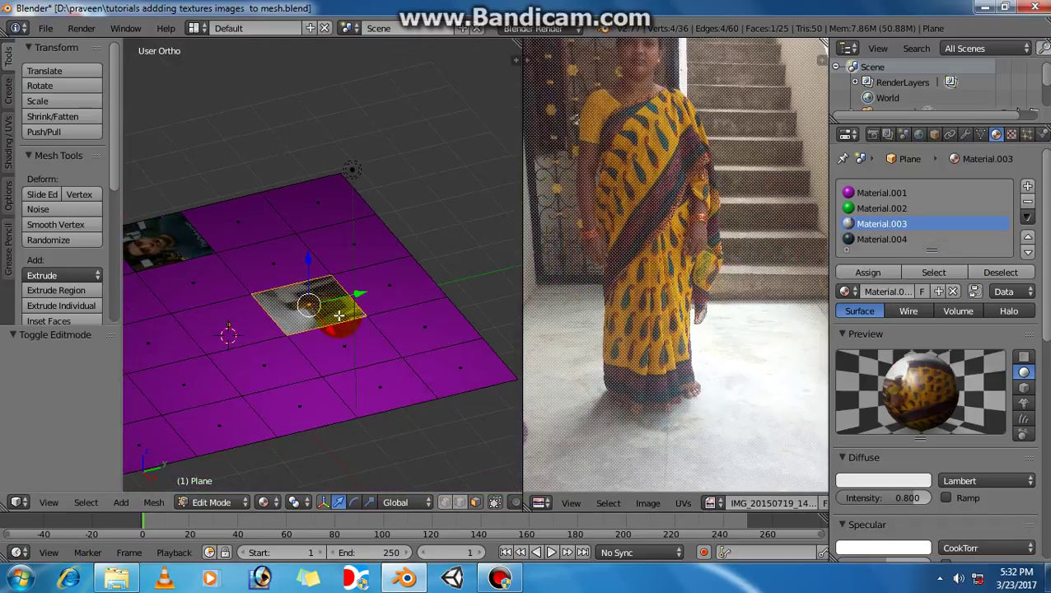
{"action": "scroll", "coordinate": [654, 256], "scroll_direction": "down", "scroll_amount": 4}
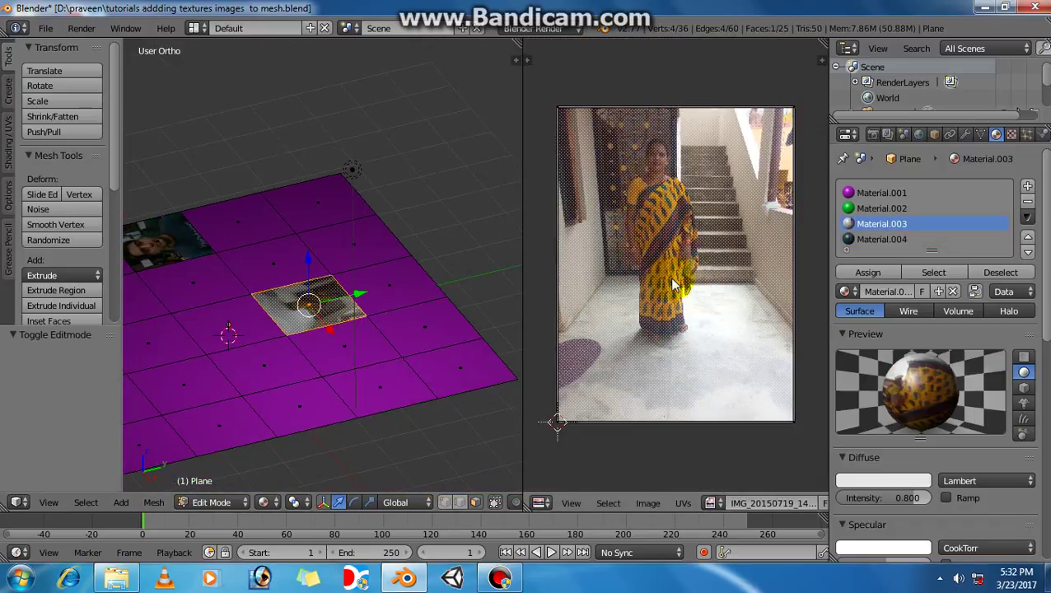
{"action": "scroll", "coordinate": [659, 288], "scroll_direction": "up", "scroll_amount": 2}
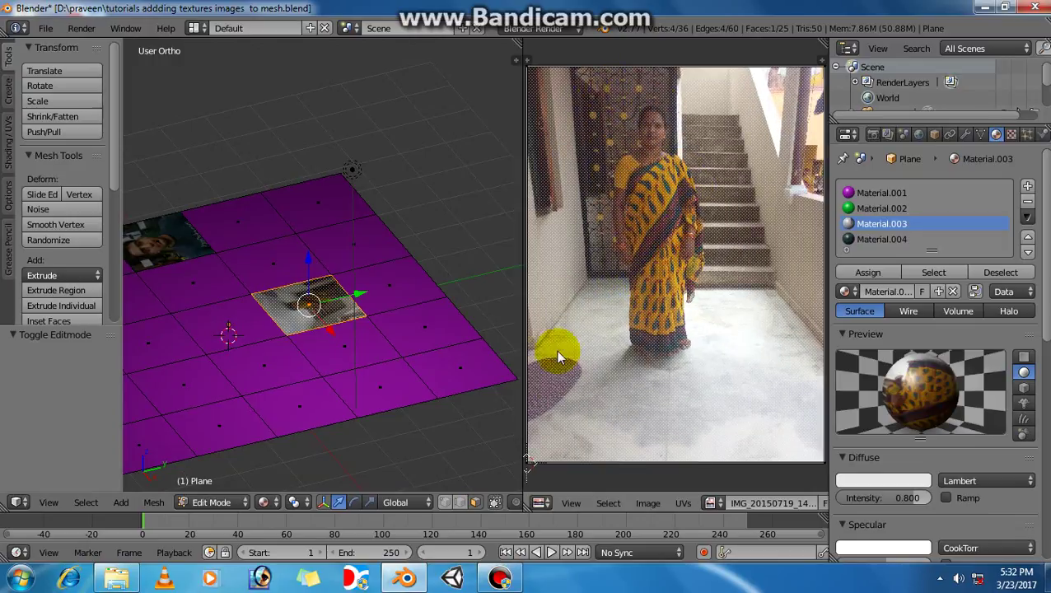
{"action": "scroll", "coordinate": [738, 344], "scroll_direction": "down", "scroll_amount": 1}
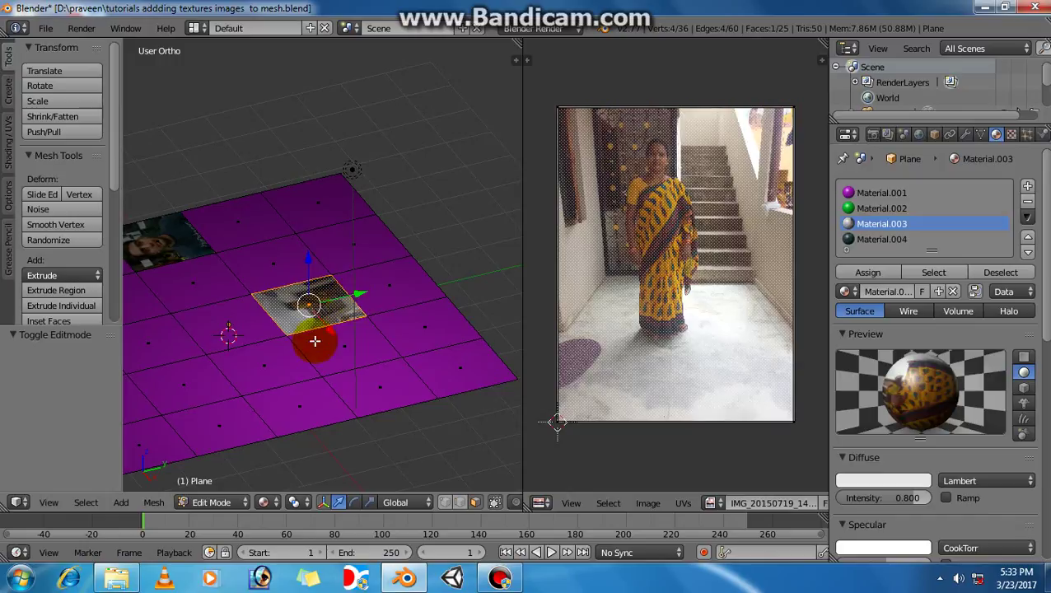
Compare how the staircase photo lies on the selected face with the full image in the UV/Image Editor
{"action": "scroll", "coordinate": [322, 354], "scroll_direction": "up", "scroll_amount": 4}
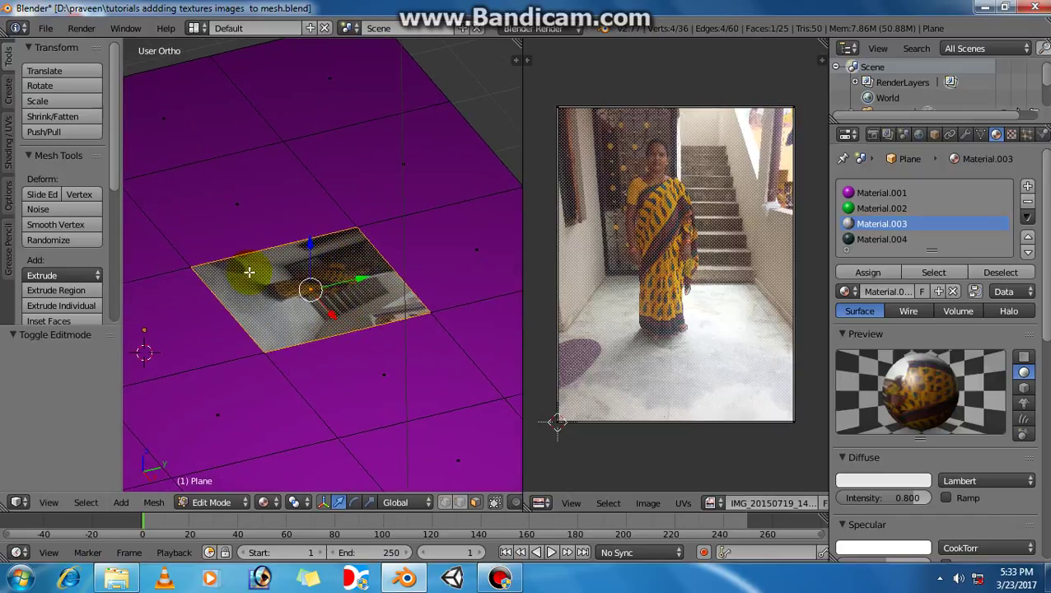
{"action": "scroll", "coordinate": [307, 331], "scroll_direction": "up", "scroll_amount": 4}
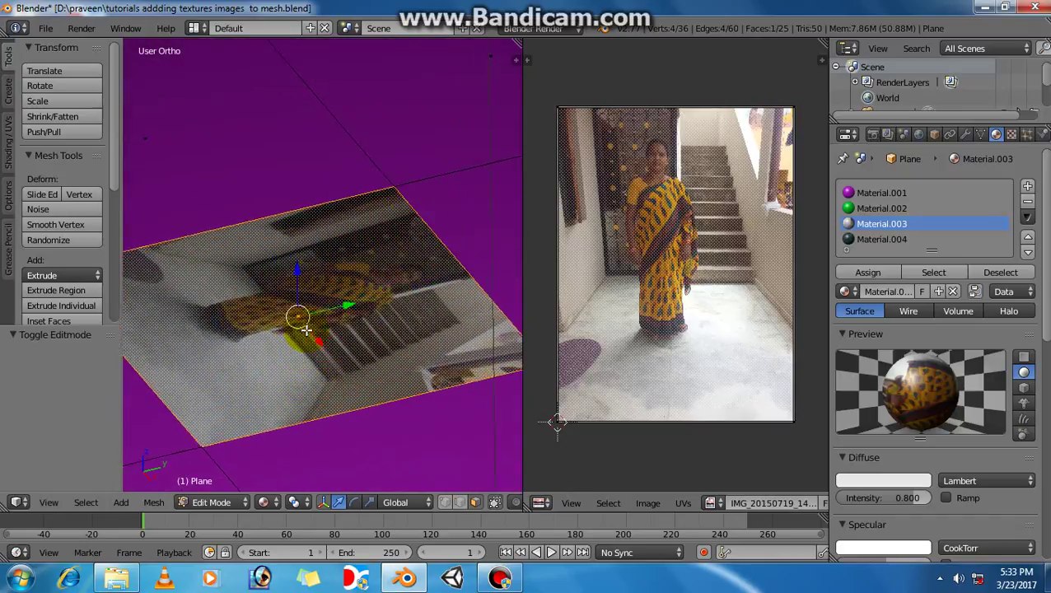
{"action": "scroll", "coordinate": [297, 333], "scroll_direction": "down", "scroll_amount": 2}
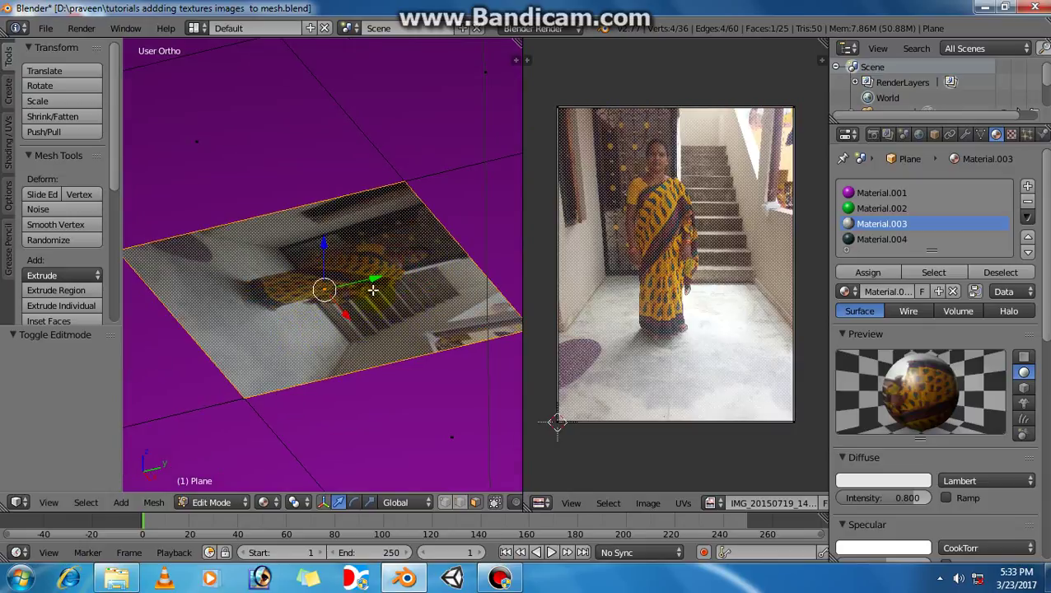
{"action": "scroll", "coordinate": [350, 303], "scroll_direction": "down", "scroll_amount": 4}
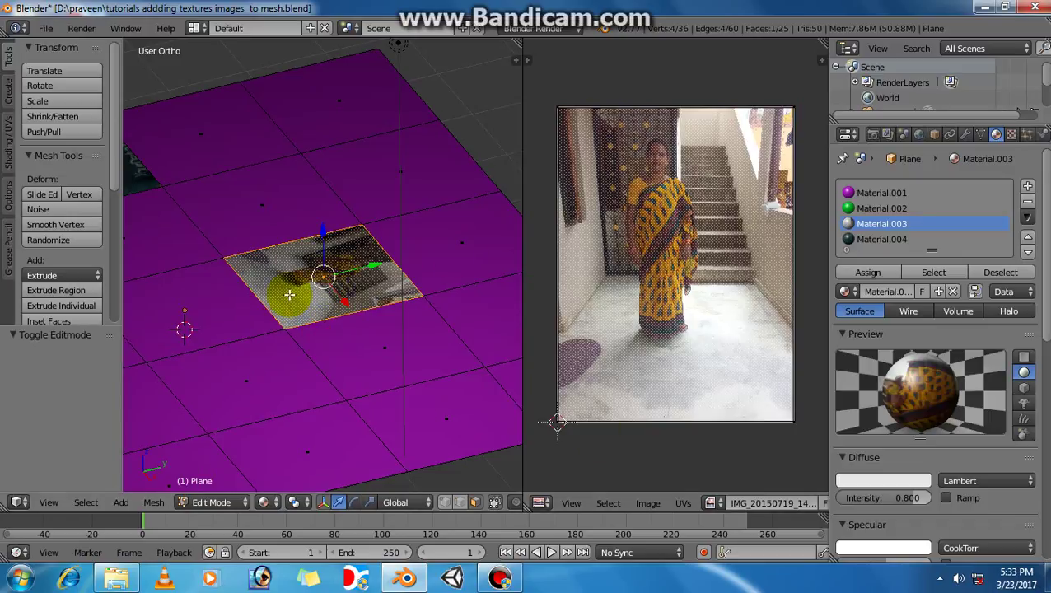
{"action": "middle_click_drag", "start_coordinate": [319, 282], "coordinate": [335, 310]}
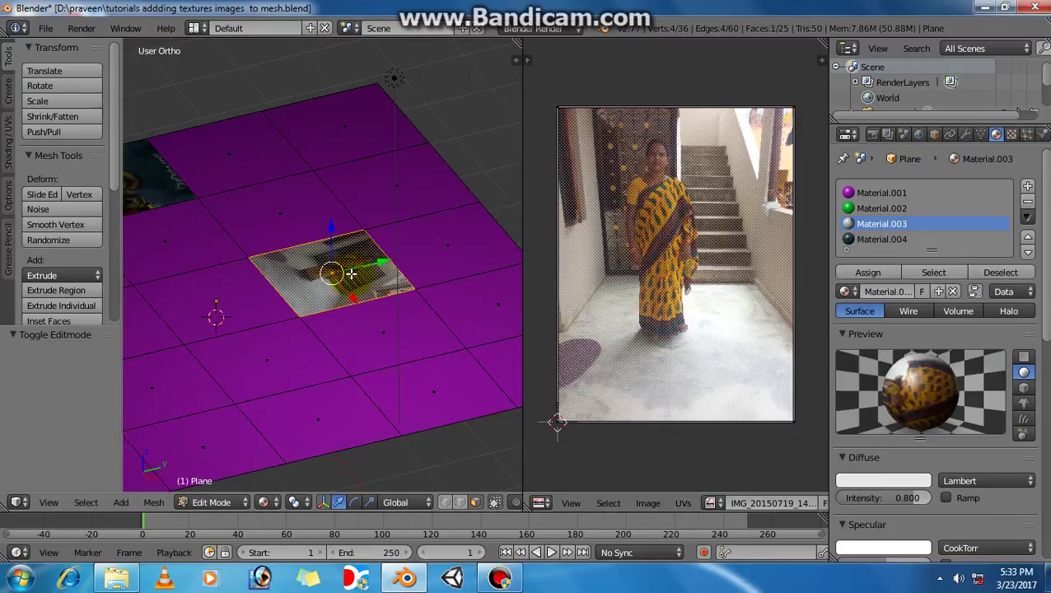
{"action": "scroll", "coordinate": [707, 505], "scroll_direction": "down", "scroll_amount": 1}
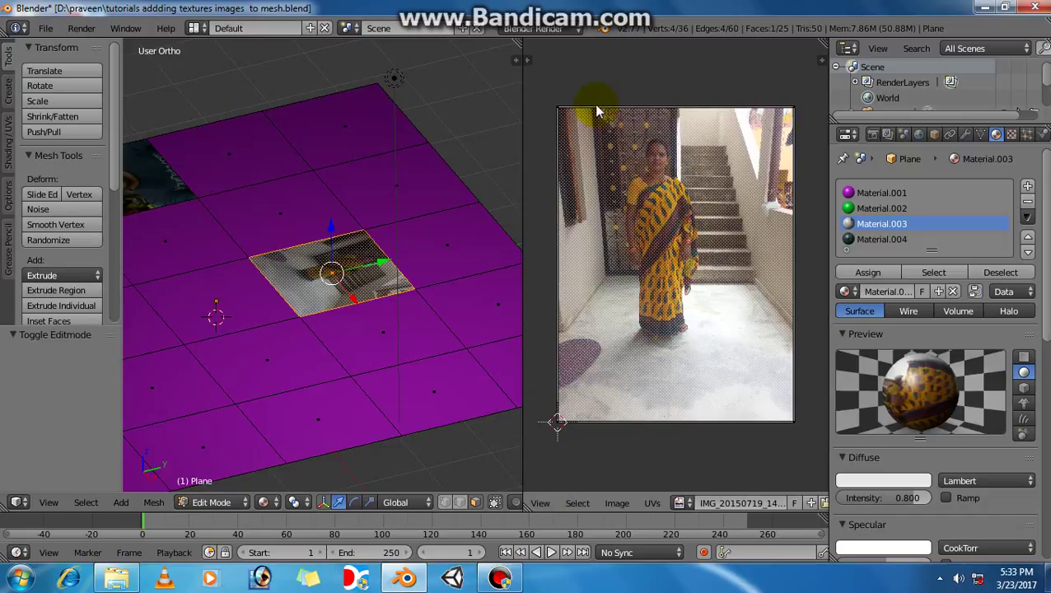
{"action": "scroll", "coordinate": [541, 506], "scroll_direction": "up", "scroll_amount": 2}
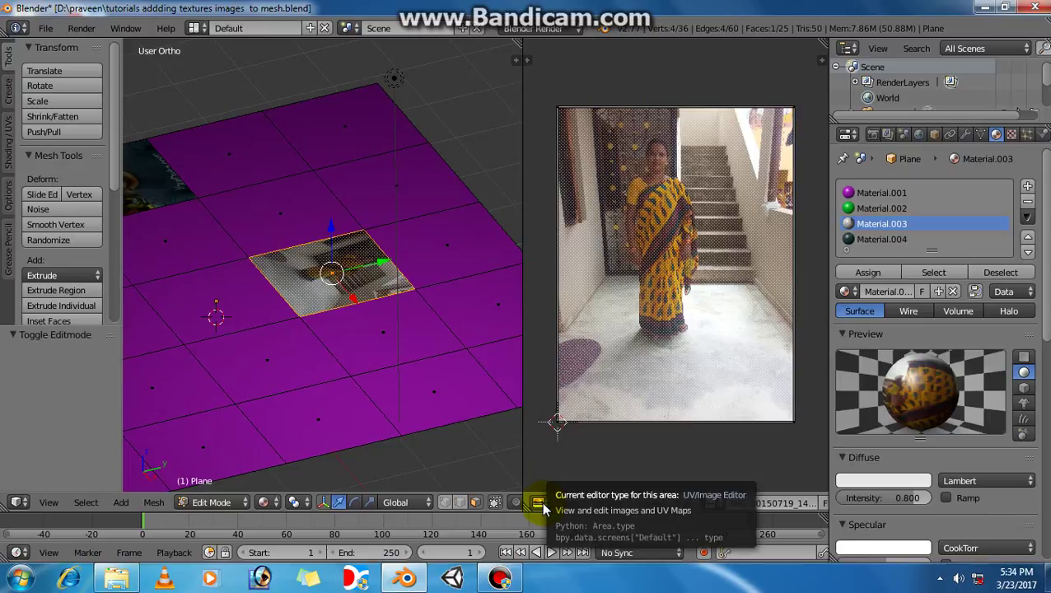
{"action": "left_click", "coordinate": [542, 502]}
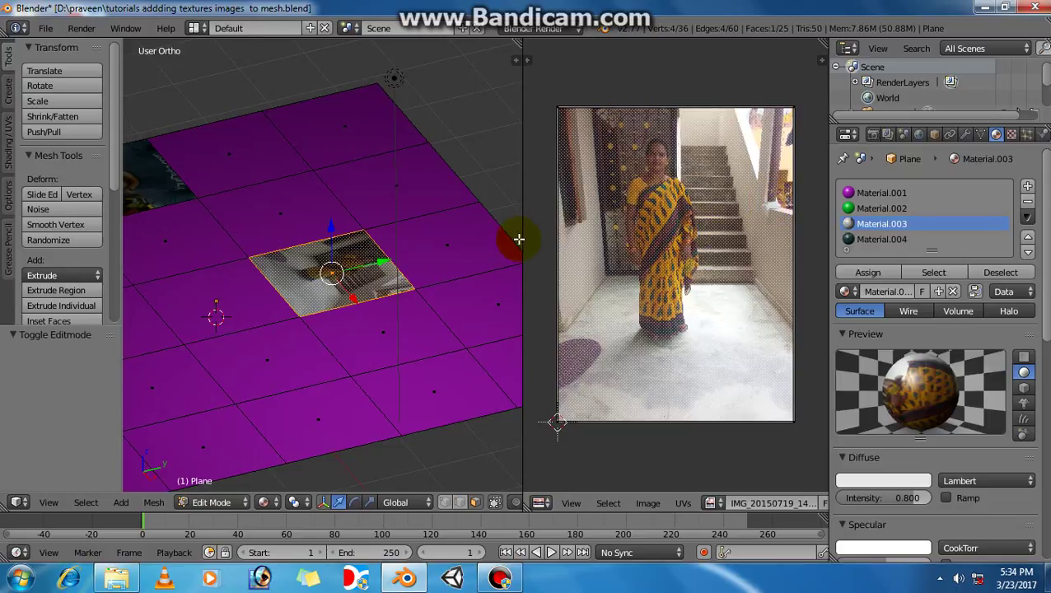
{"action": "scroll", "coordinate": [382, 298], "scroll_direction": "down", "scroll_amount": 3}
{"action": "middle_click_drag", "start_coordinate": [356, 325], "coordinate": [373, 338], "text": "shift"}
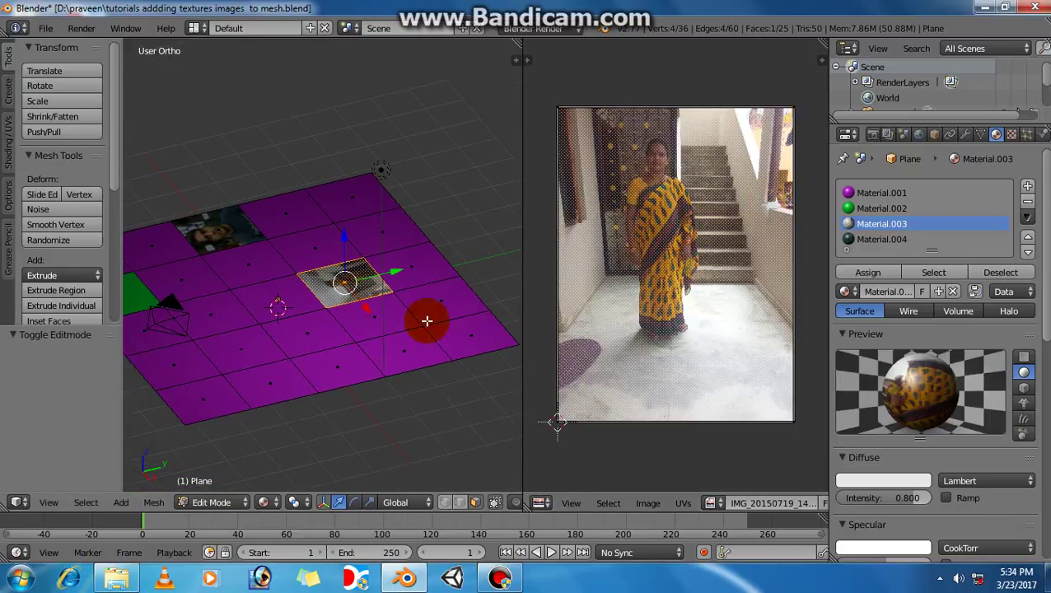
{"action": "left_click", "coordinate": [499, 578]}
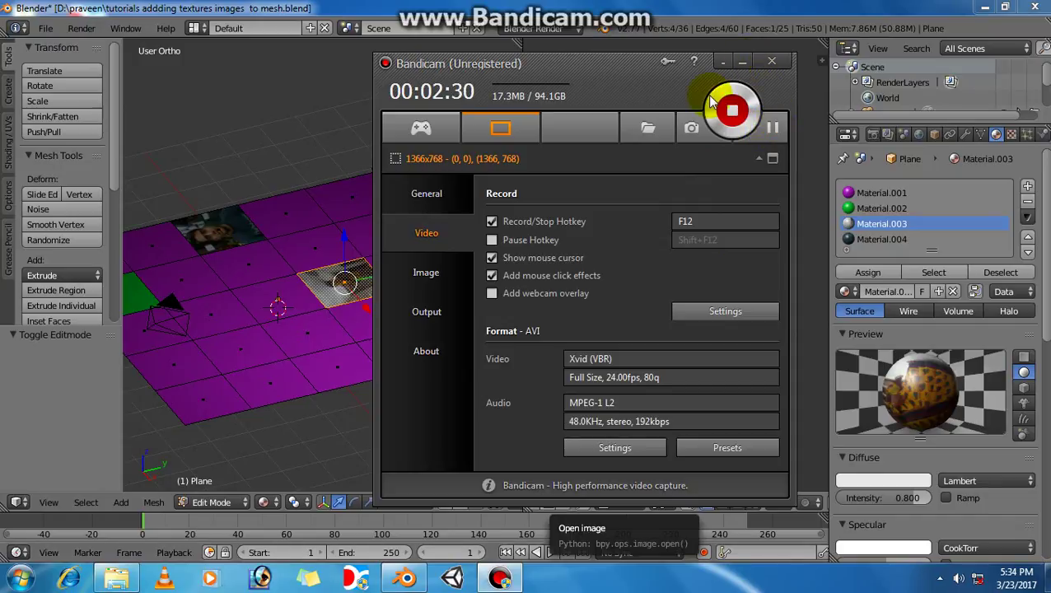
{"action": "left_click", "coordinate": [744, 65]}
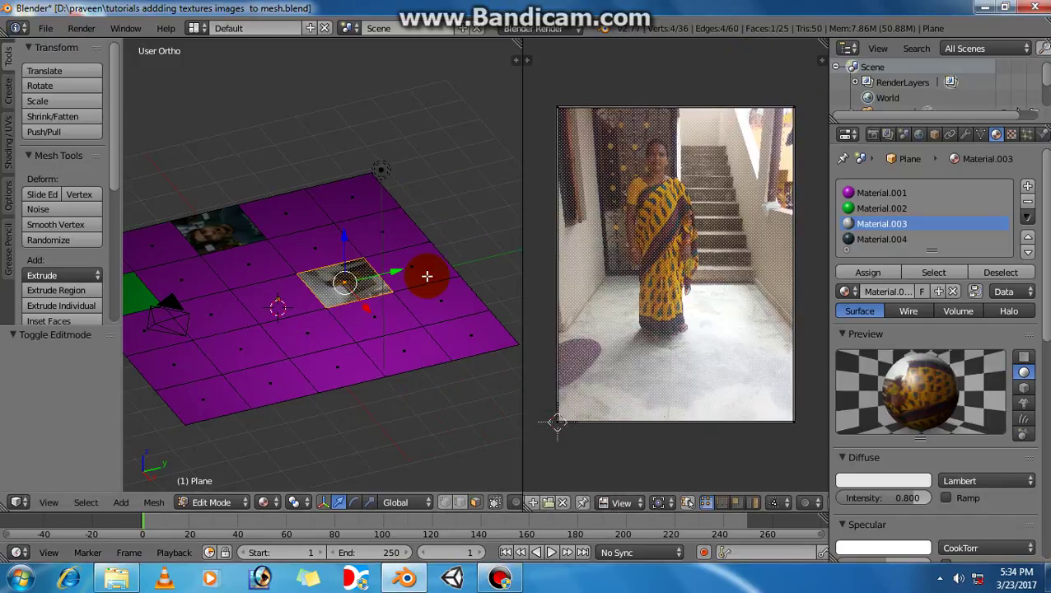
Examine the selected face's edges and corners against the corners of its UV outline over the photo
{"action": "scroll", "coordinate": [357, 307], "scroll_direction": "up", "scroll_amount": 3}
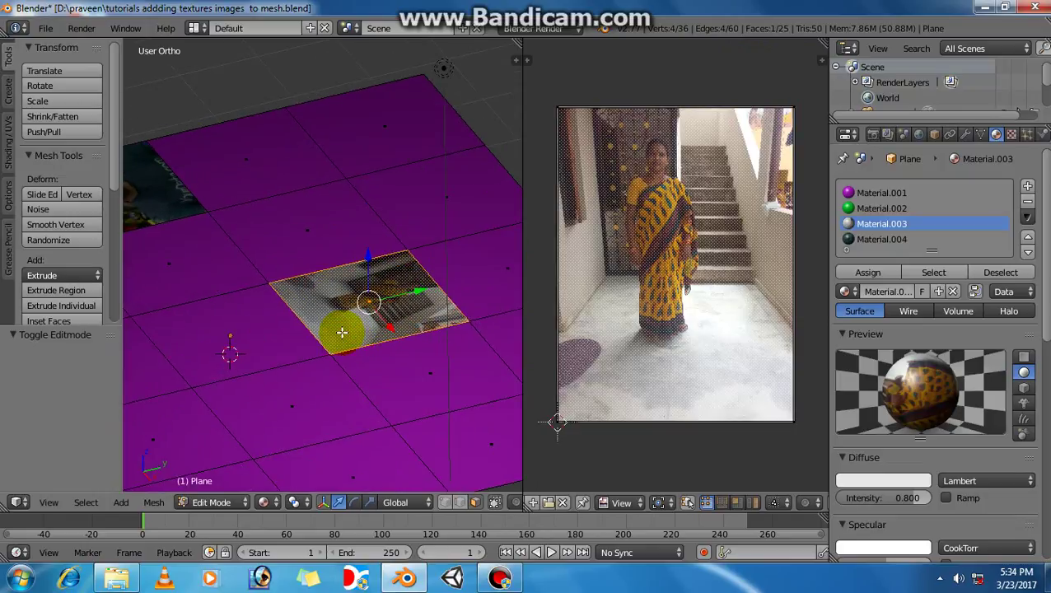
{"action": "scroll", "coordinate": [330, 328], "scroll_direction": "up", "scroll_amount": 1}
{"action": "middle_click_drag", "start_coordinate": [336, 330], "coordinate": [319, 323], "text": "shift"}
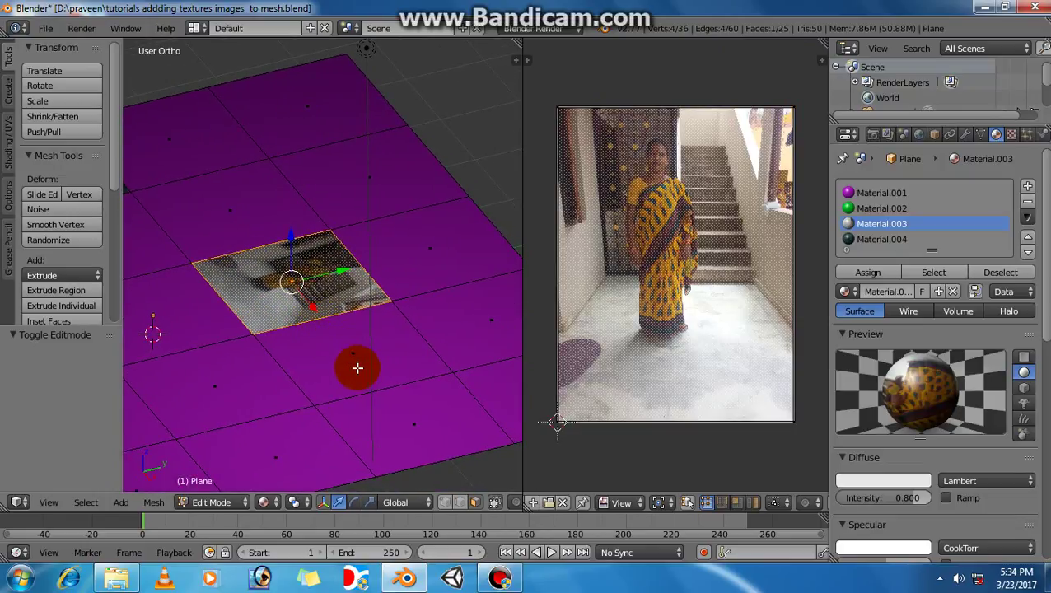
{"action": "scroll", "coordinate": [355, 368], "scroll_direction": "up", "scroll_amount": 1}
{"action": "scroll", "coordinate": [354, 368], "scroll_direction": "up", "scroll_amount": 2}
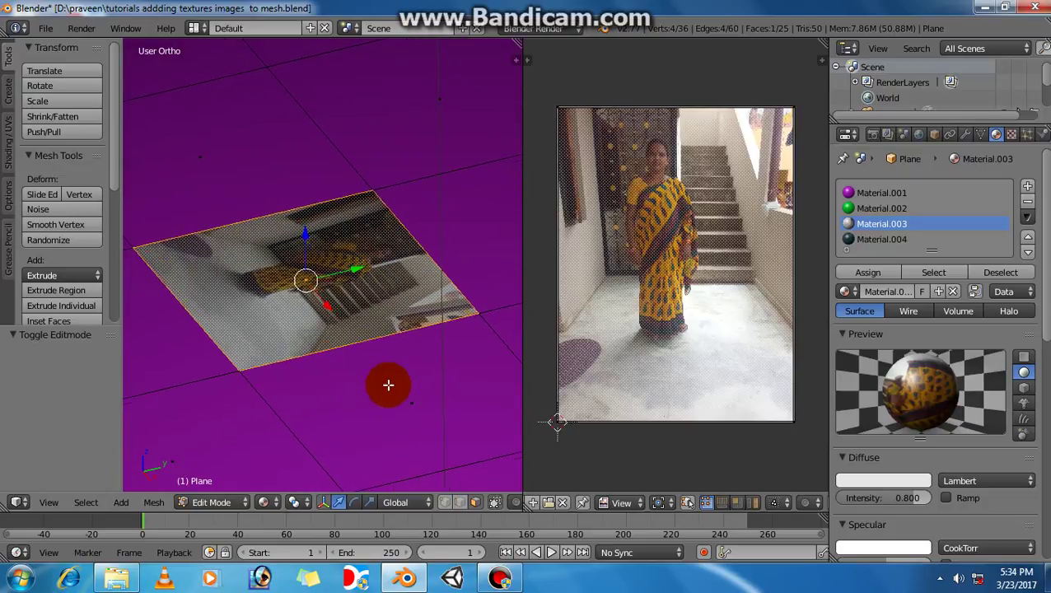
{"action": "left_click", "coordinate": [218, 346]}
{"action": "left_click", "coordinate": [301, 337]}
{"action": "left_click", "coordinate": [463, 332]}
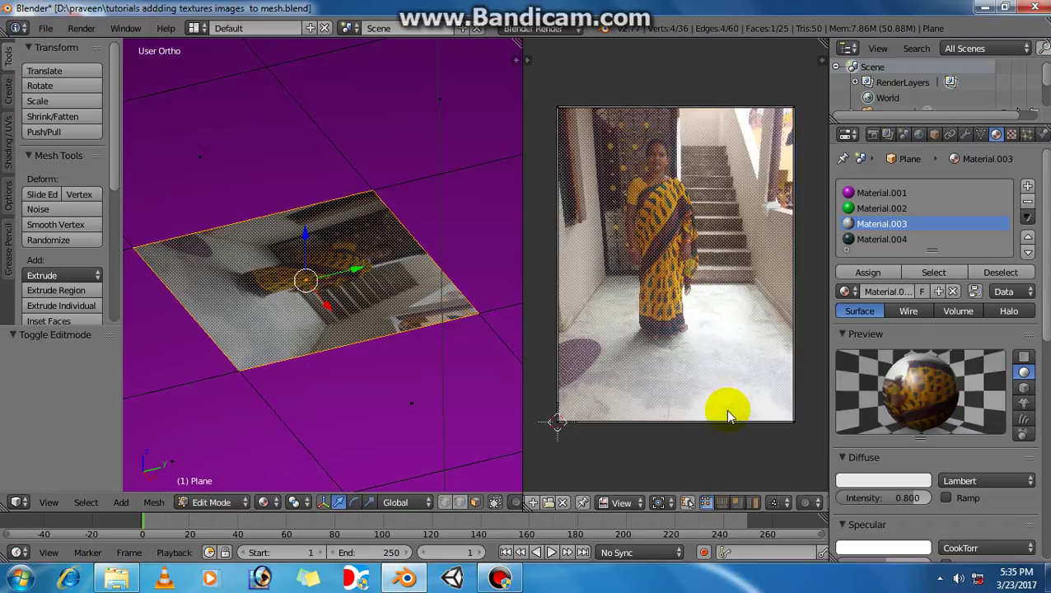
{"action": "left_click", "coordinate": [688, 504]}
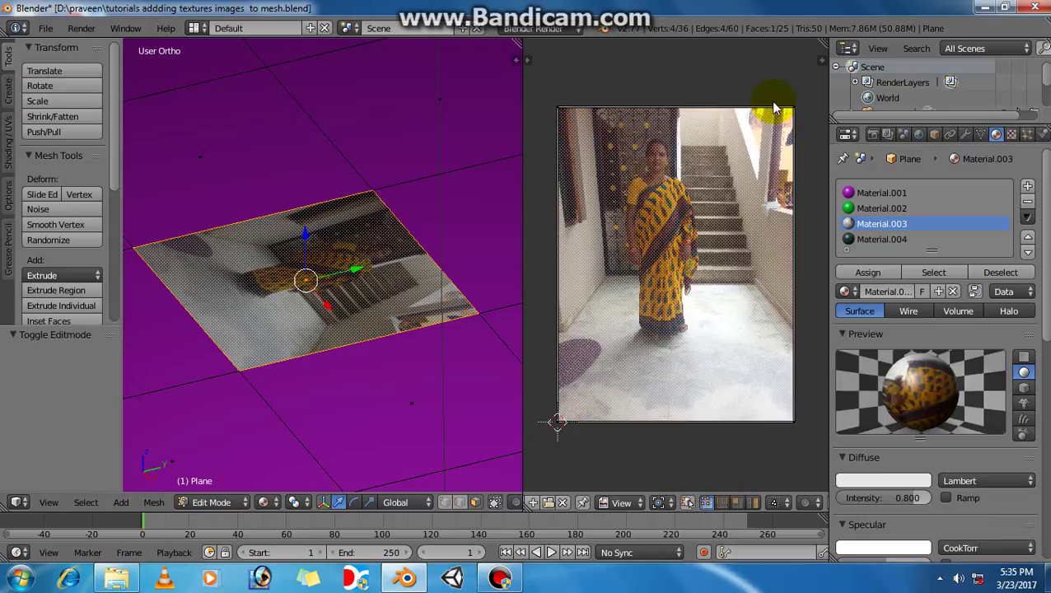
{"action": "scroll", "coordinate": [359, 285], "scroll_direction": "down", "scroll_amount": 6}
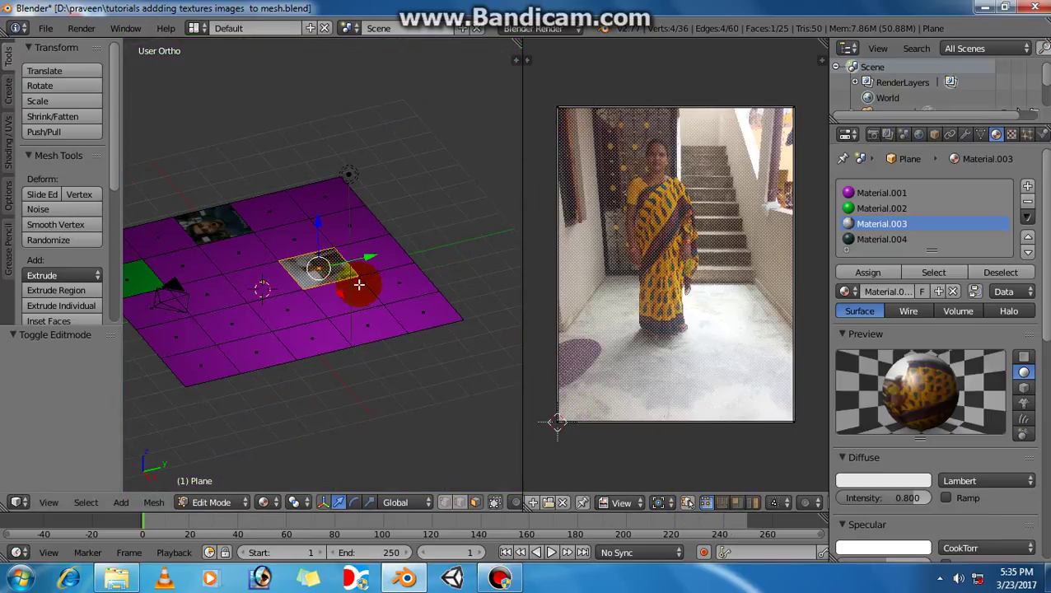
{"action": "scroll", "coordinate": [359, 285], "scroll_direction": "up", "scroll_amount": 7}
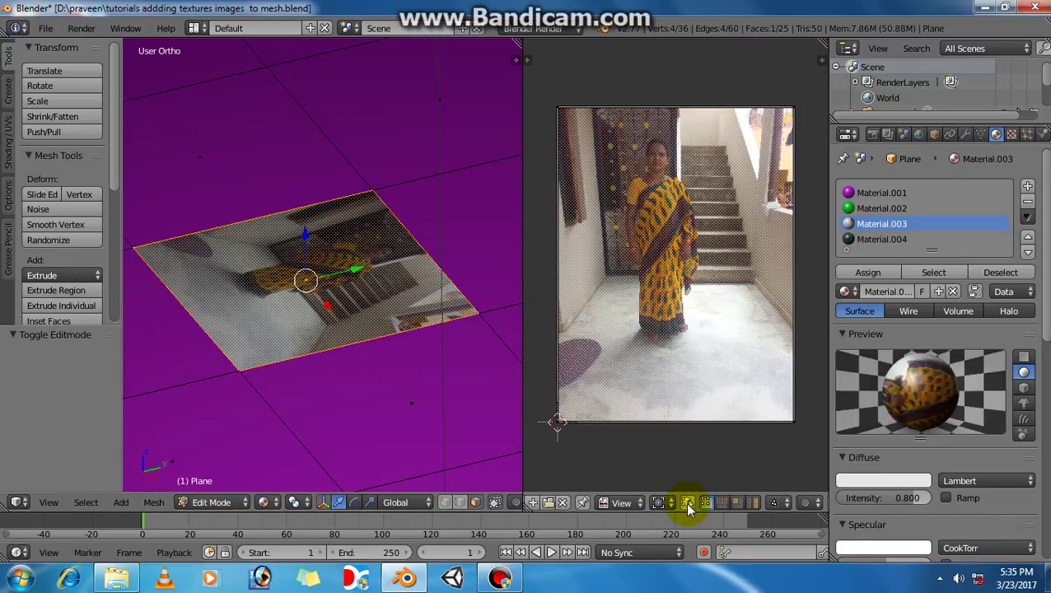
Turn on selection syncing between the UV/Image Editor and the mesh
{"action": "left_click", "coordinate": [688, 504]}
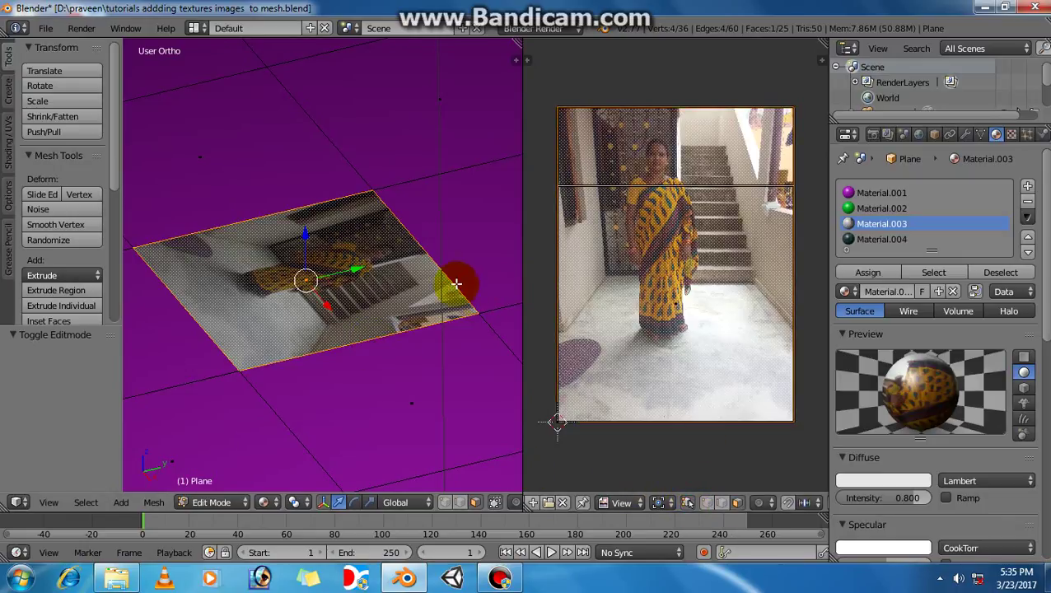
{"action": "left_click", "coordinate": [213, 309]}
{"action": "scroll", "coordinate": [219, 317], "scroll_direction": "down", "scroll_amount": 3}
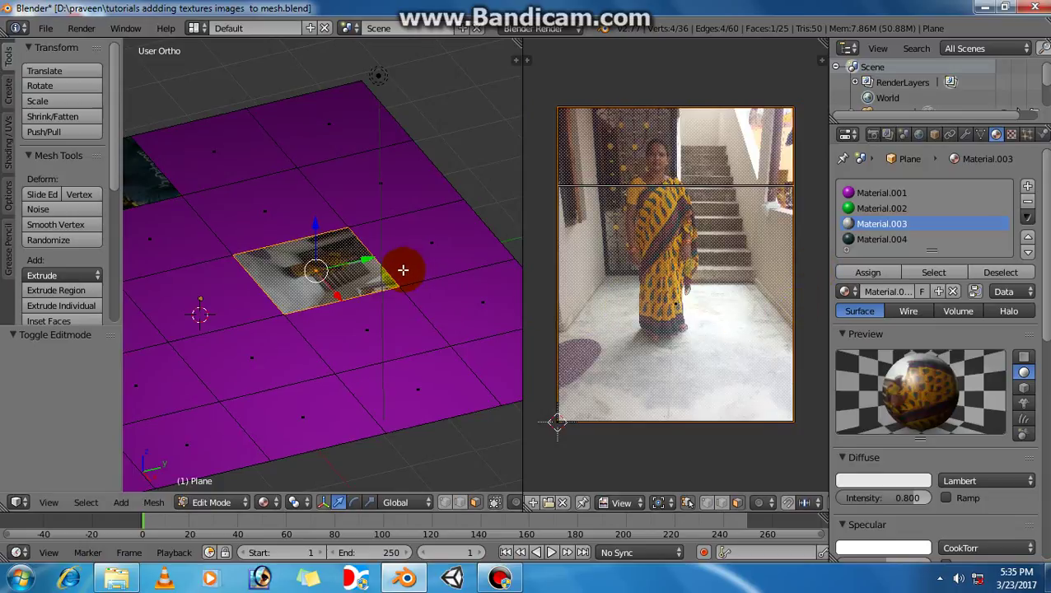
Start the Screencast Keys display in the 3D view
{"action": "key", "text": "n"}
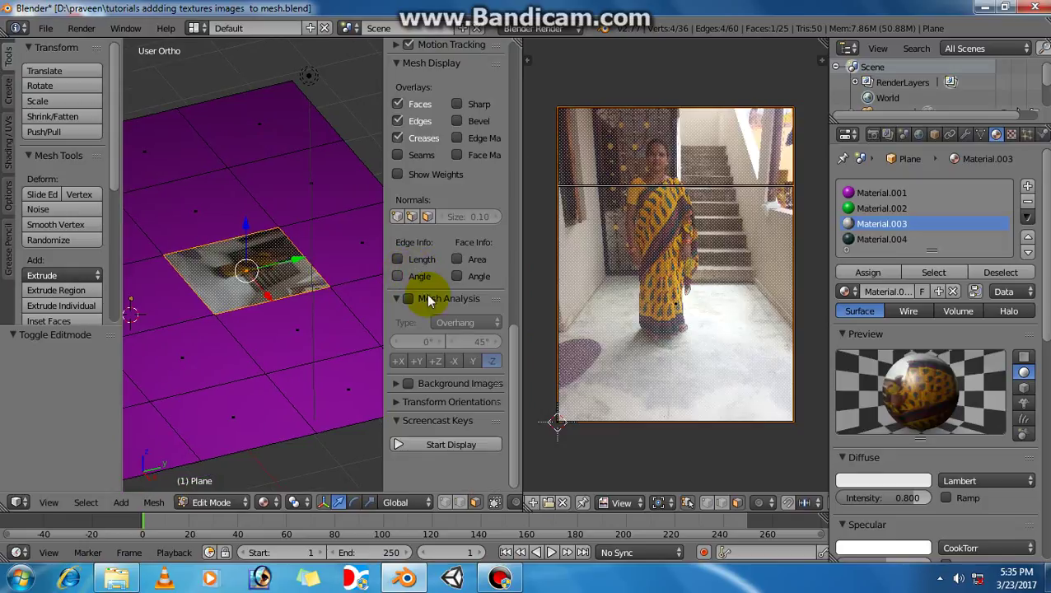
{"action": "left_click", "coordinate": [430, 438]}
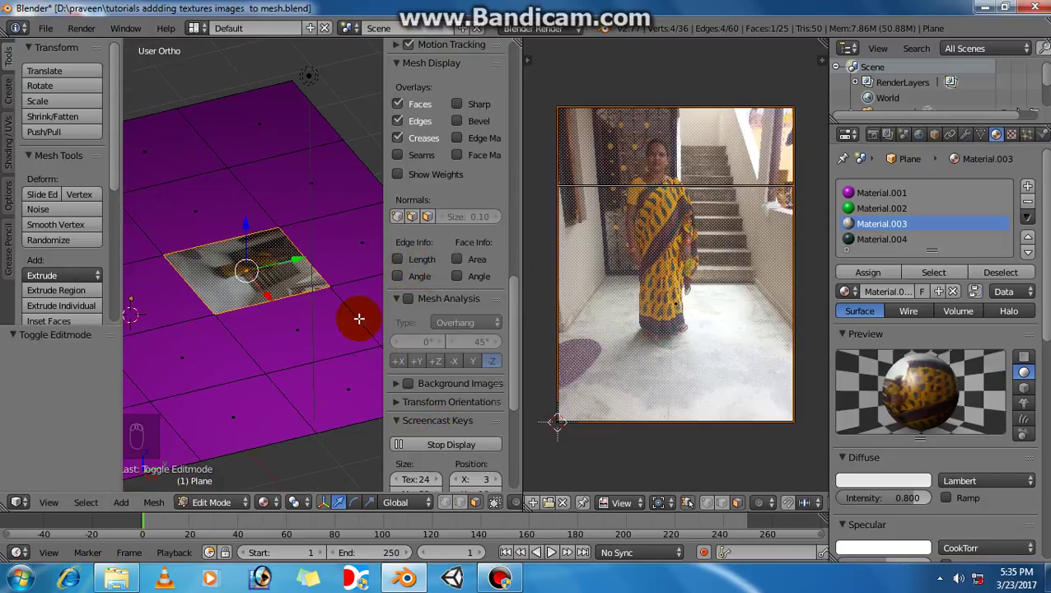
{"action": "key", "text": "n"}
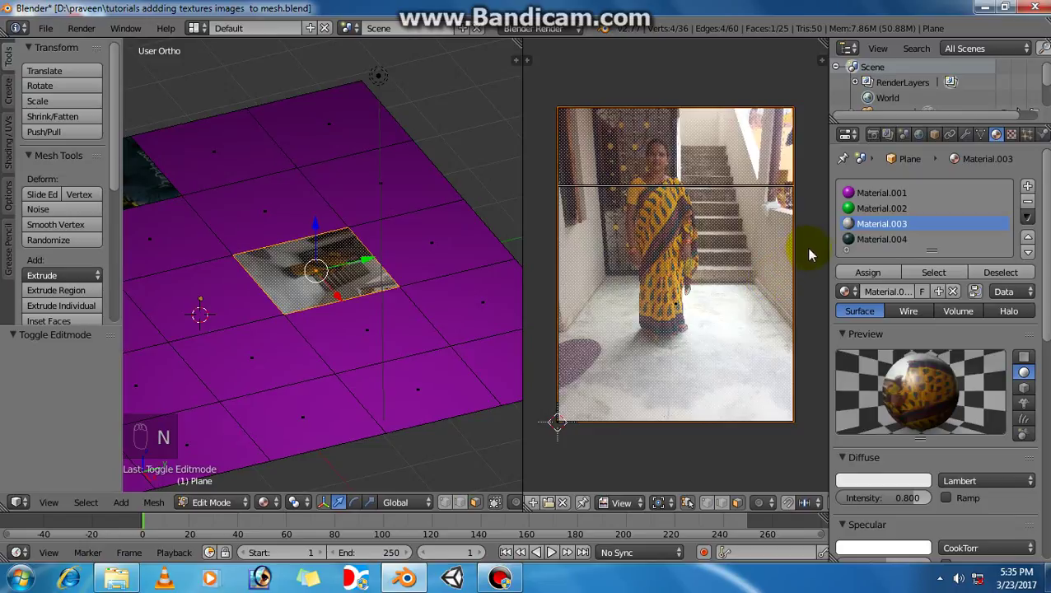
Scale the selected face's UV outline by about 0.625 and move it by about X -0.062, Y 0.154 over the staircase photo
{"action": "key", "text": "s"}
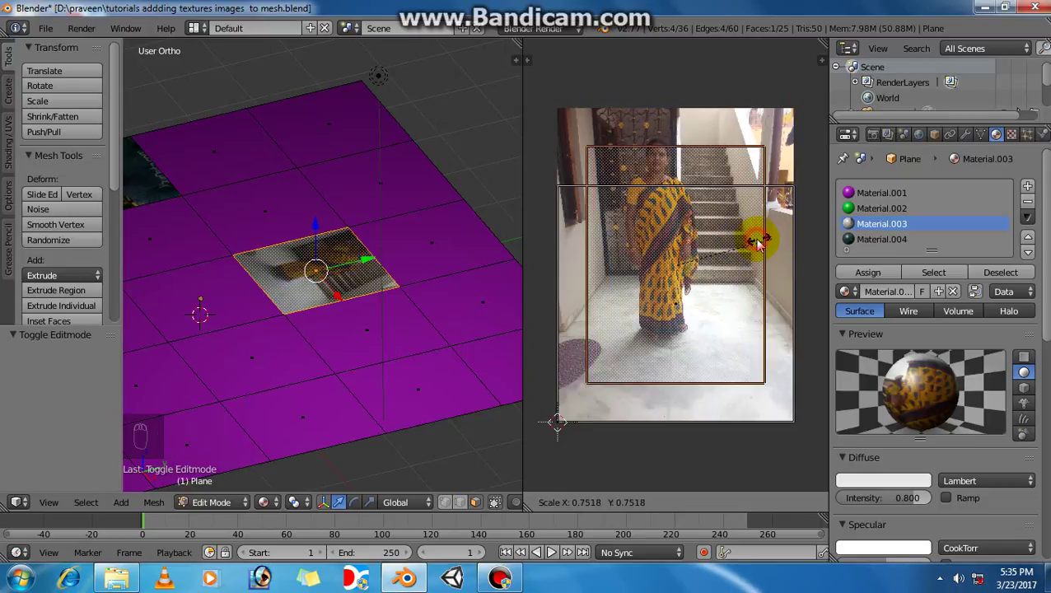
{"action": "left_click", "coordinate": [732, 212]}
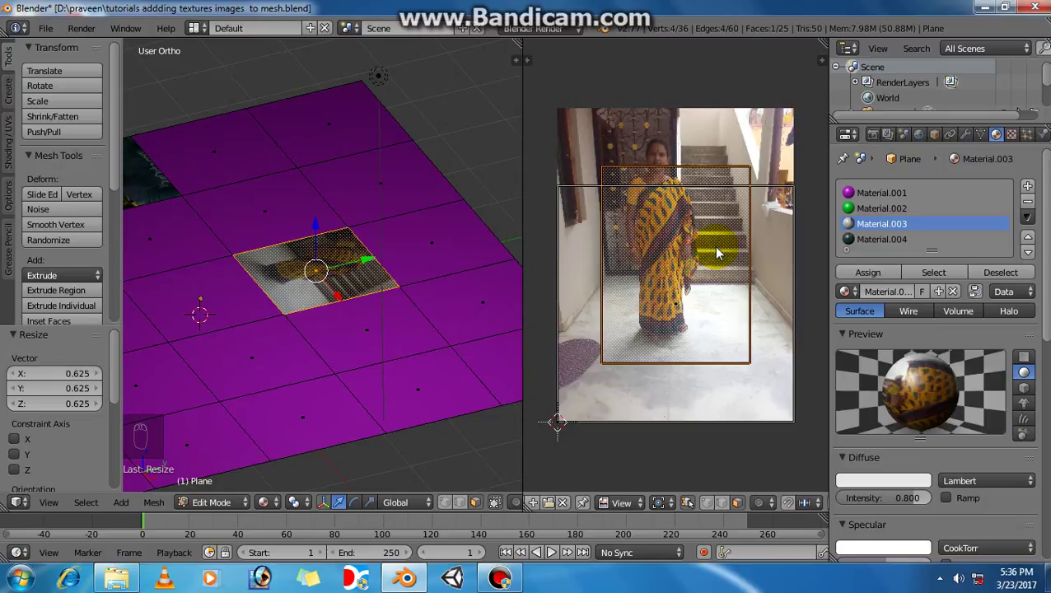
{"action": "key", "text": "g"}
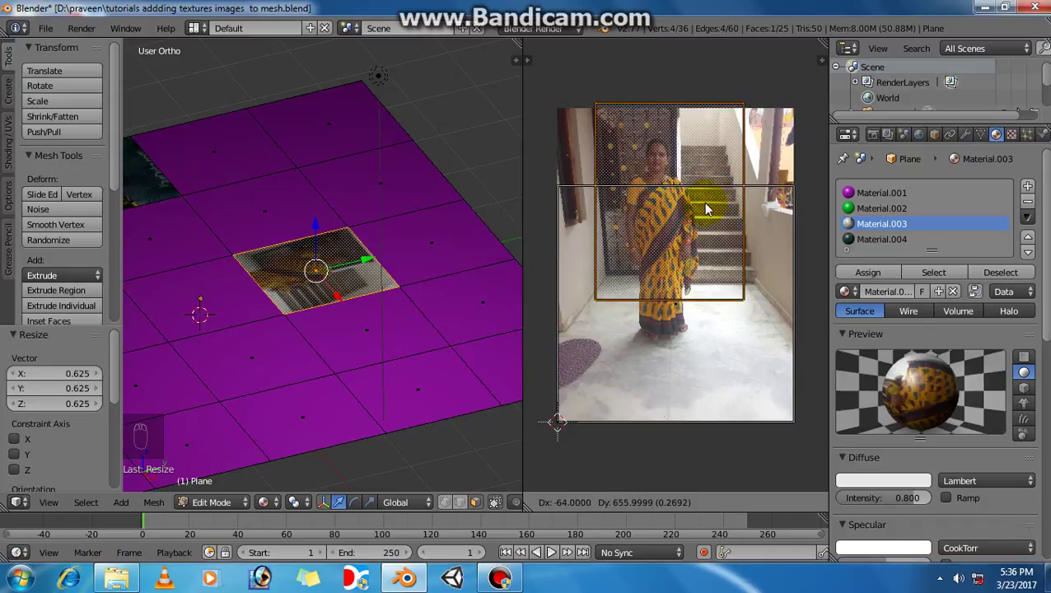
{"action": "left_click", "coordinate": [725, 289]}
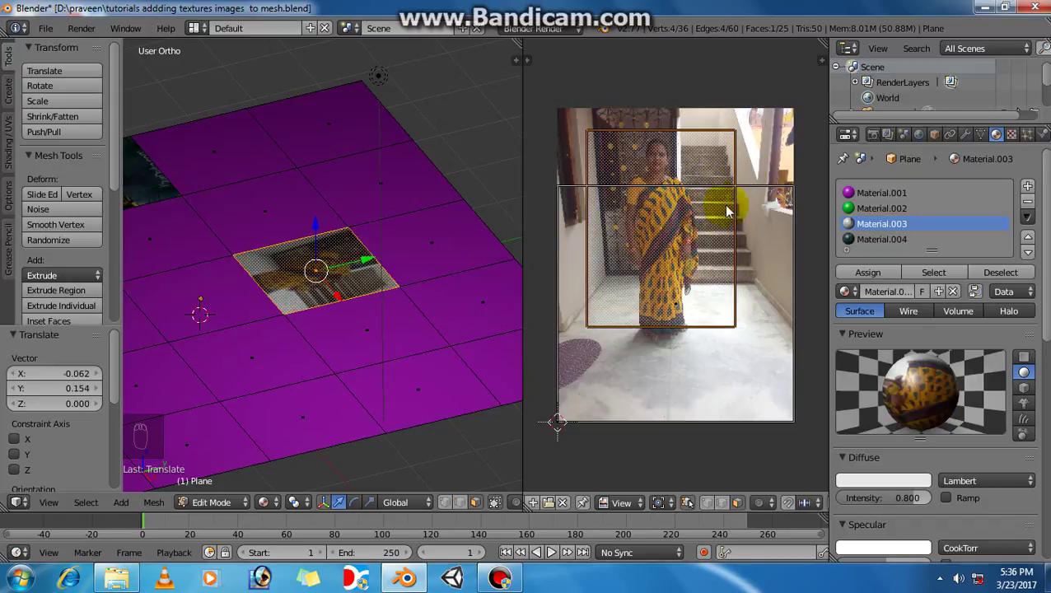
Try rotating the selected face's UV outline over the staircase photo
{"action": "key", "text": "r"}
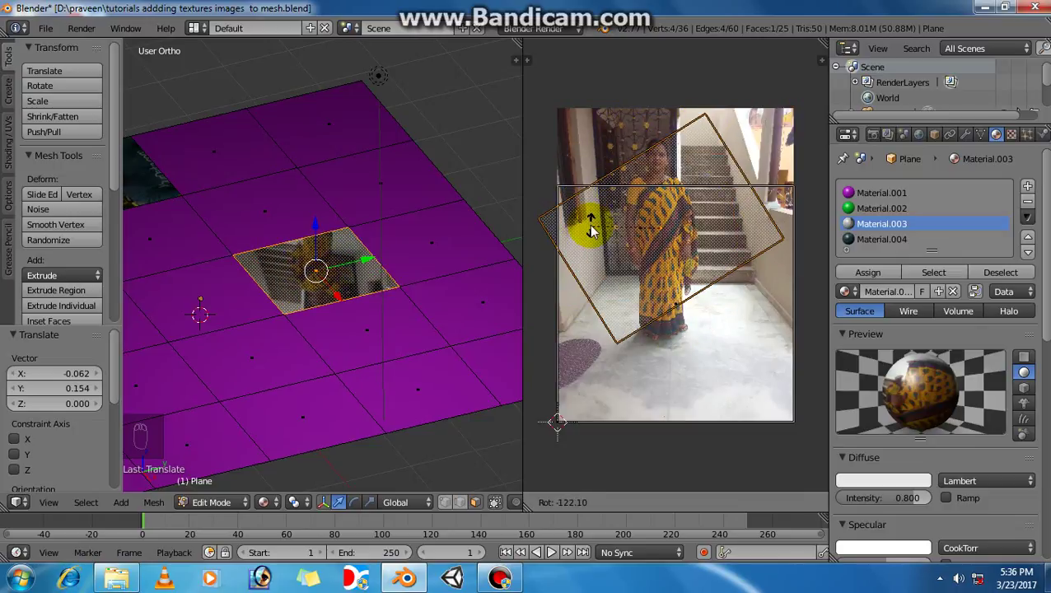
{"action": "right_click", "coordinate": [738, 171]}
{"action": "key", "text": "Escape"}
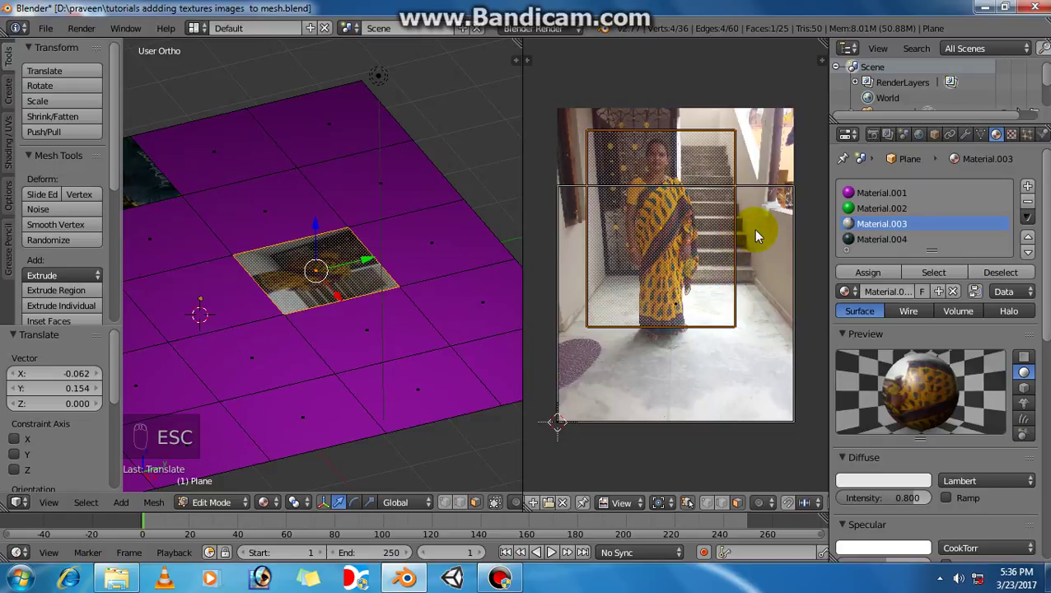
Nudge the UV outline by about X 0.016, Y -0.046 and again by about X -0.029, Y 0.023
{"action": "key", "text": "g"}
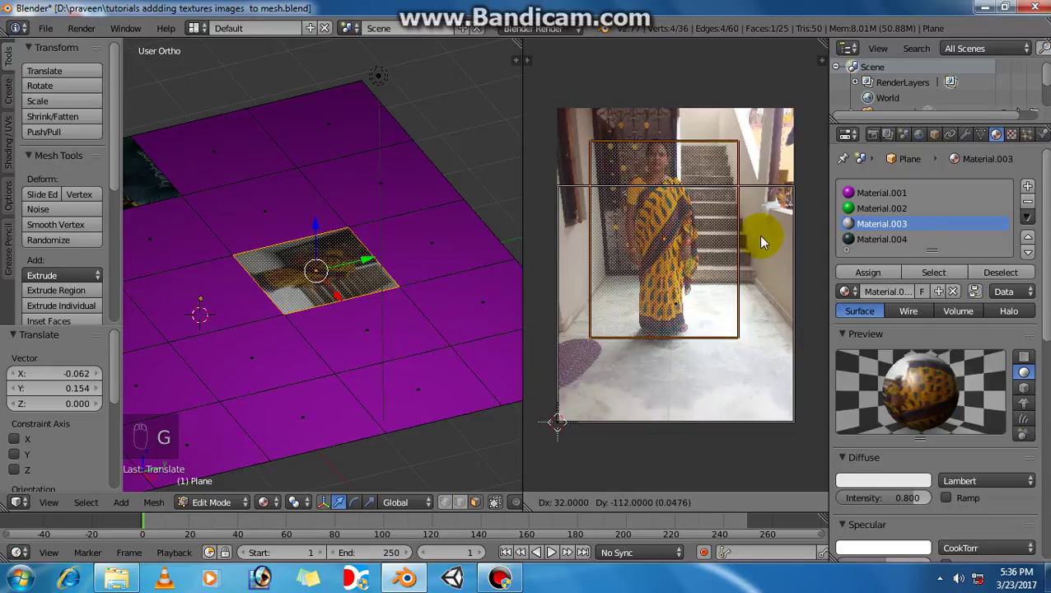
{"action": "left_click", "coordinate": [758, 235]}
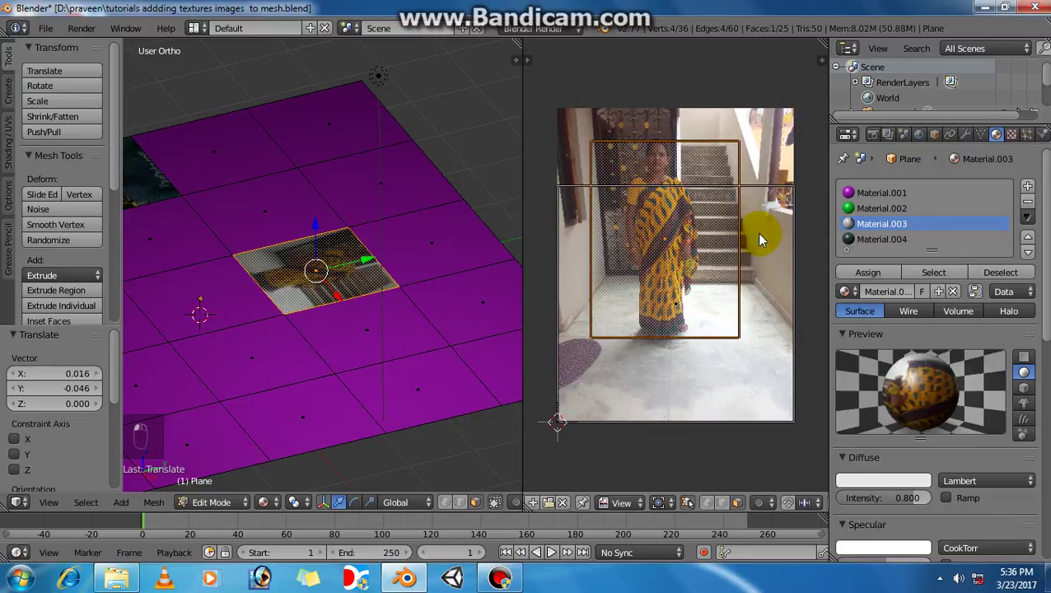
{"action": "key", "text": "g"}
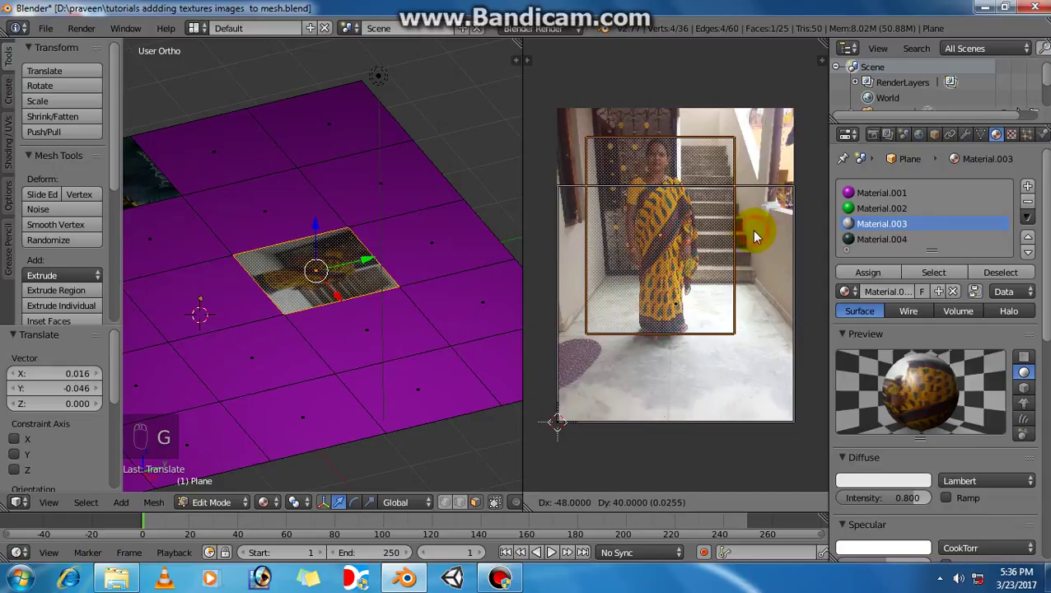
{"action": "left_click", "coordinate": [753, 230]}
Enlarge the UV outline by a factor of about 1.265 and move it by about X 0.062, Y -0.062
{"action": "key", "text": "s"}
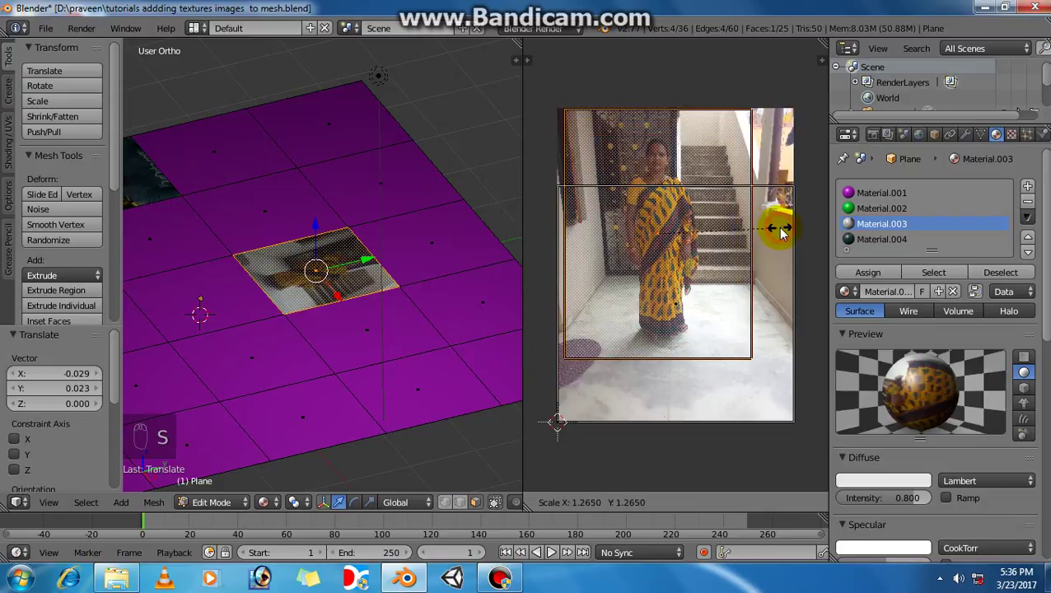
{"action": "left_click", "coordinate": [781, 233]}
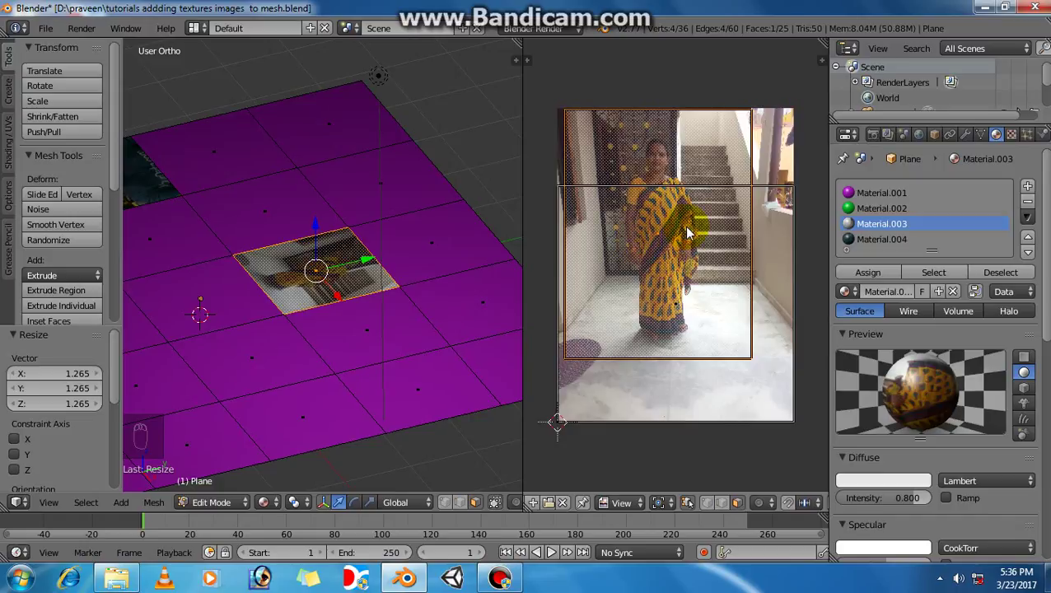
{"action": "key", "text": "g"}
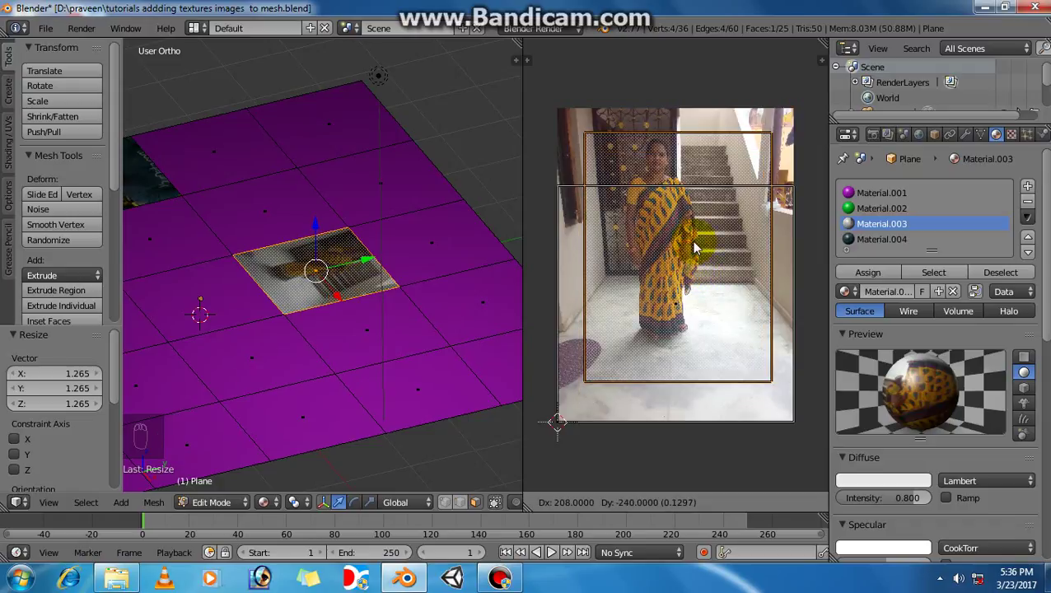
{"action": "left_click", "coordinate": [697, 246]}
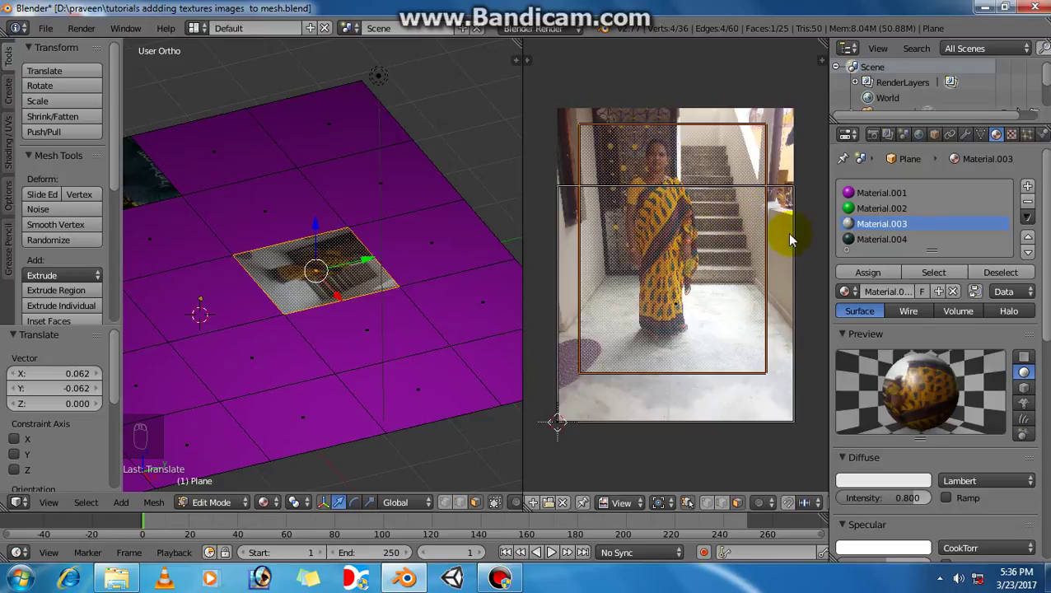
Scale the UV outline by about 0.495 and move it by about X -0.075, Y 0.317 over the woman's upper body
{"action": "key", "text": "s"}
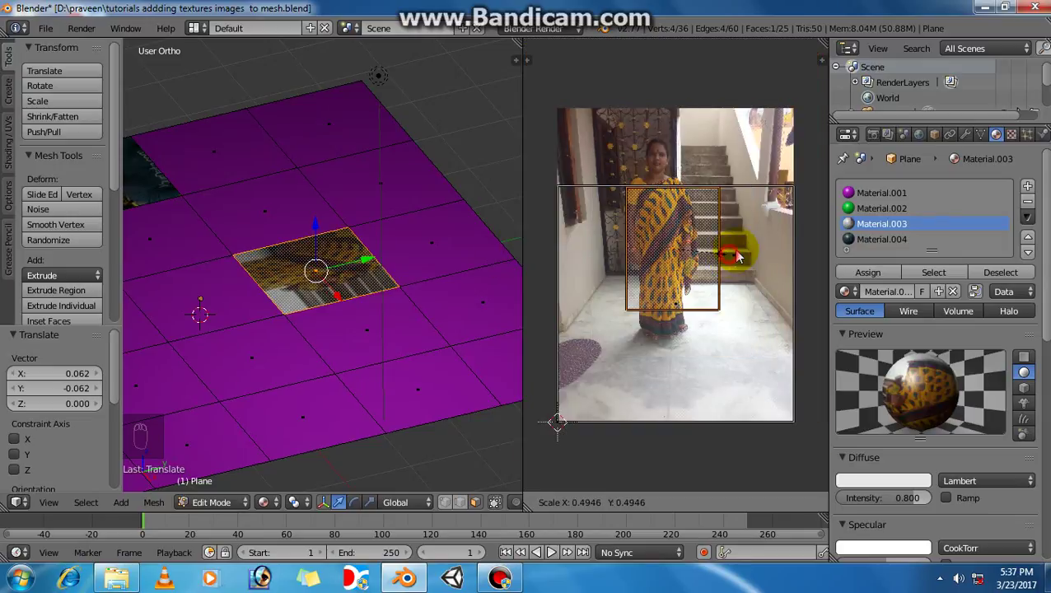
{"action": "left_click", "coordinate": [729, 260]}
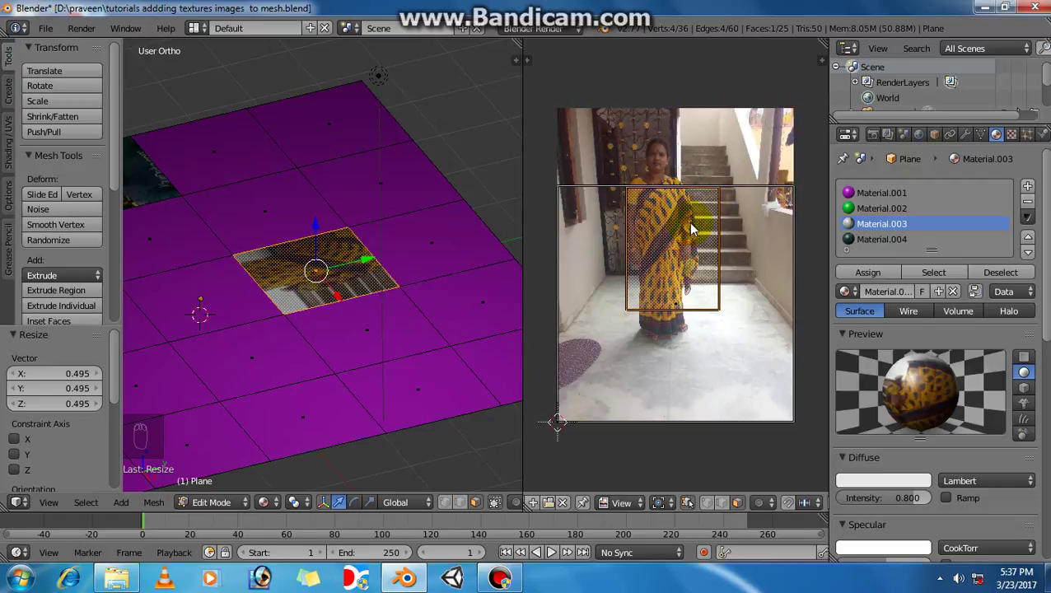
{"action": "key", "text": "g"}
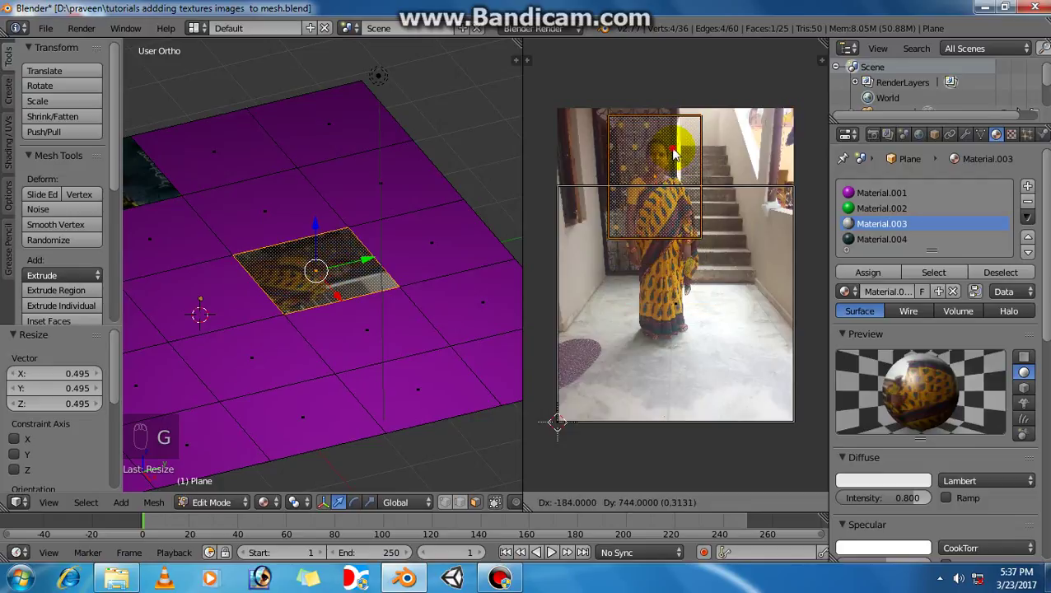
{"action": "left_click", "coordinate": [677, 136]}
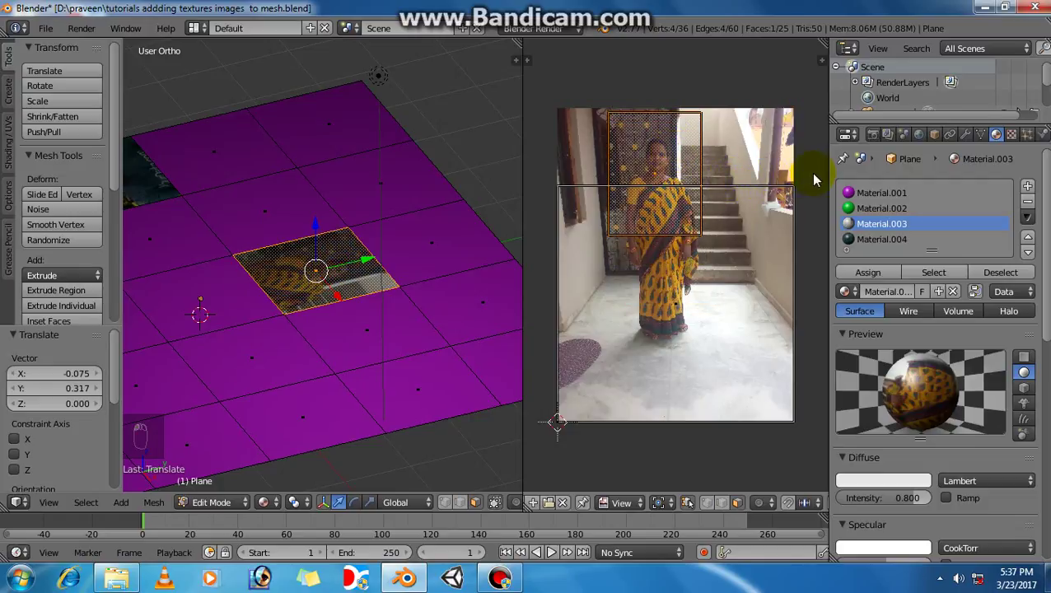
Scale the UV outline by about 0.435 and move it by about X 0.020, Y 0.062 to frame the woman's head
{"action": "key", "text": "s"}
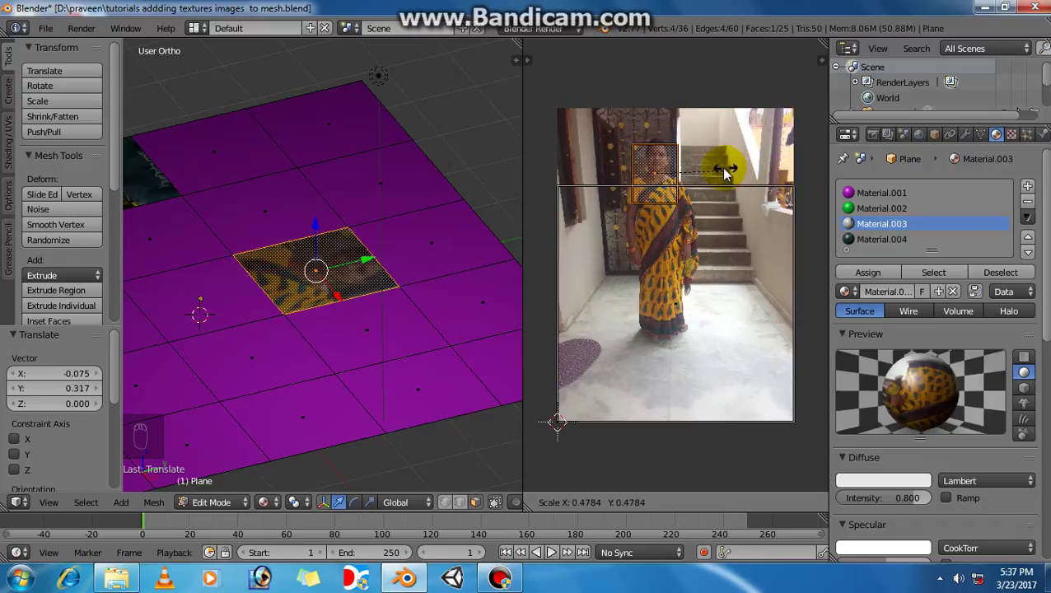
{"action": "left_click", "coordinate": [717, 169]}
{"action": "key", "text": "g"}
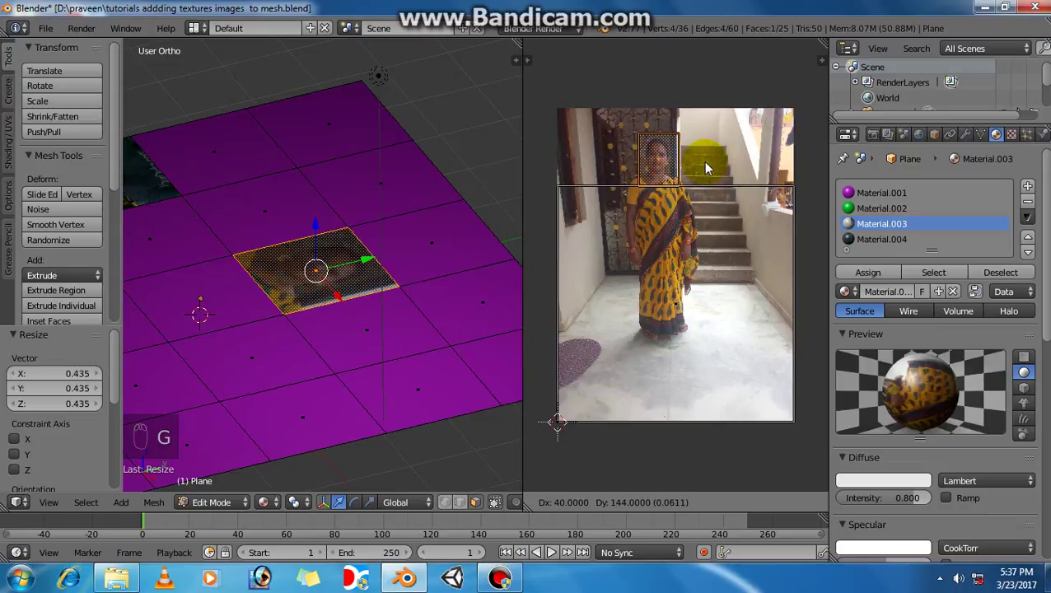
{"action": "left_click", "coordinate": [706, 169]}
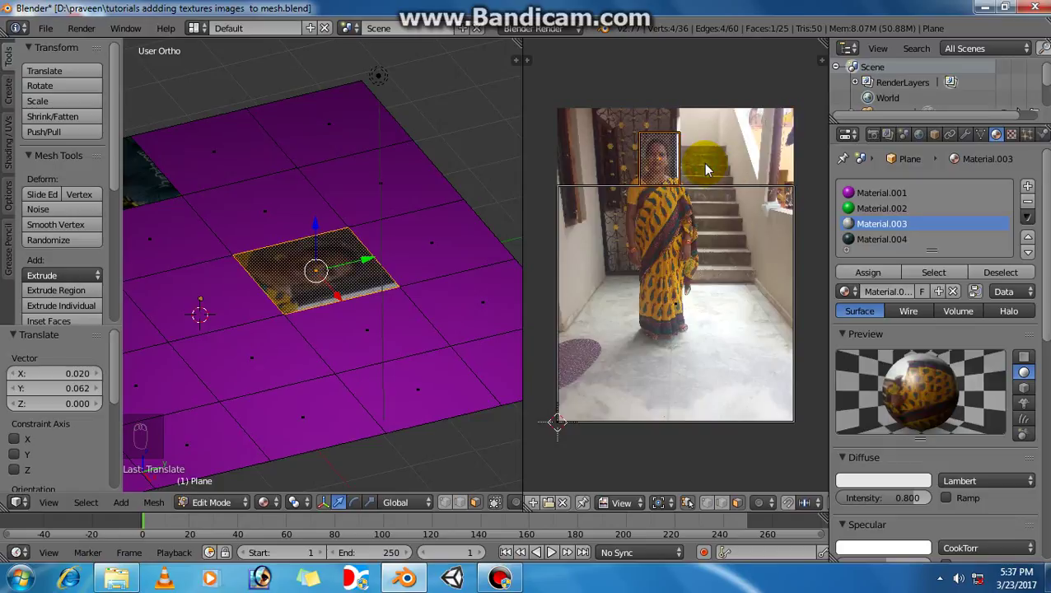
{"action": "left_click", "coordinate": [705, 164]}
Examine the cropped photo on the selected face, both close up and among the plane's other faces
{"action": "left_click", "coordinate": [386, 315]}
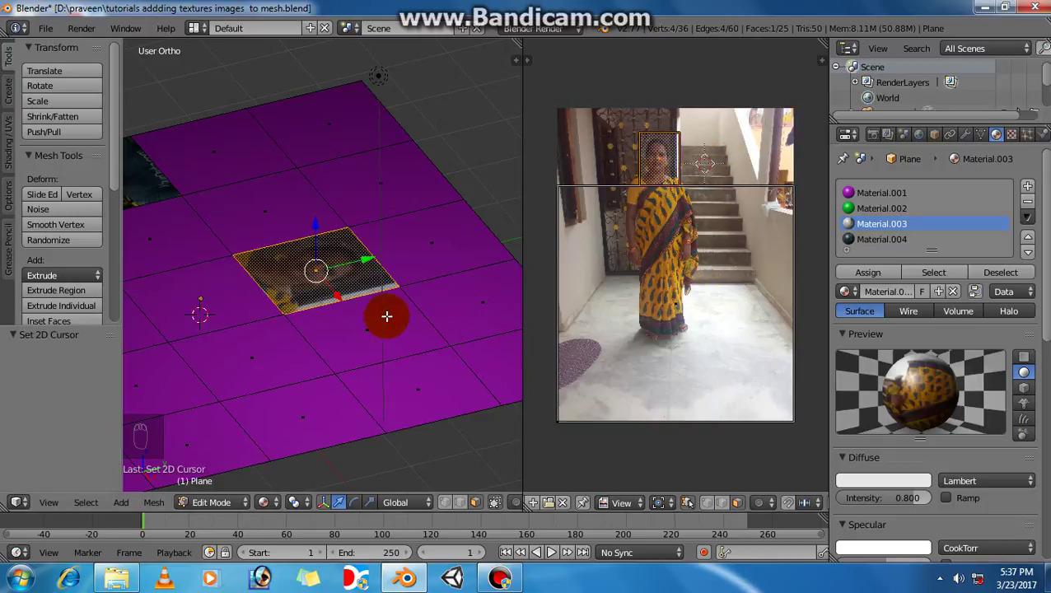
{"action": "scroll", "coordinate": [385, 320], "scroll_direction": "down", "scroll_amount": 5}
{"action": "middle_click_drag", "start_coordinate": [268, 354], "coordinate": [316, 355], "text": "shift"}
{"action": "scroll", "coordinate": [327, 350], "scroll_direction": "up", "scroll_amount": 1}
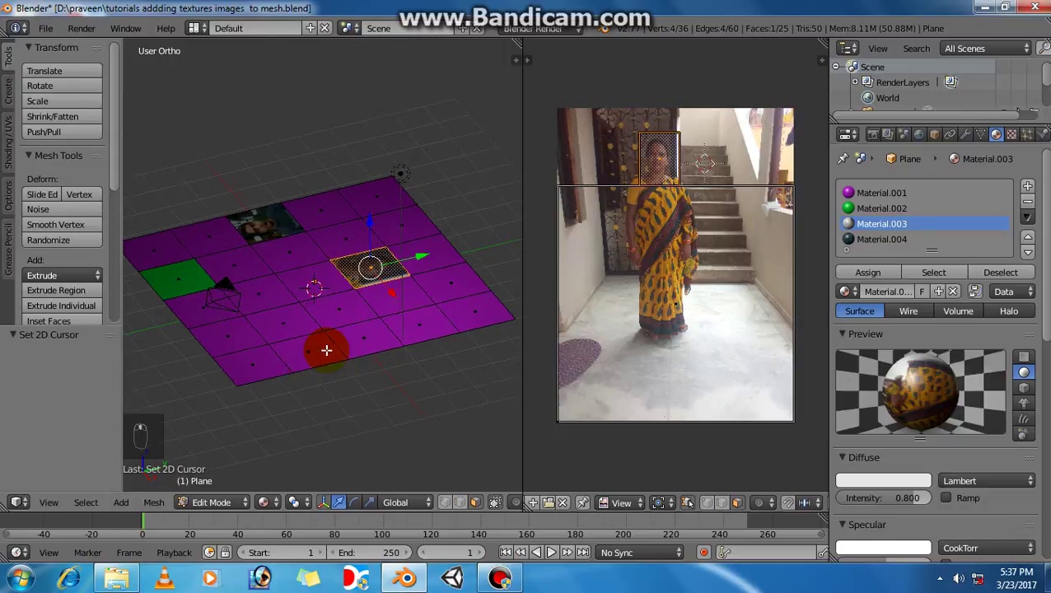
{"action": "scroll", "coordinate": [359, 359], "scroll_direction": "up", "scroll_amount": 5}
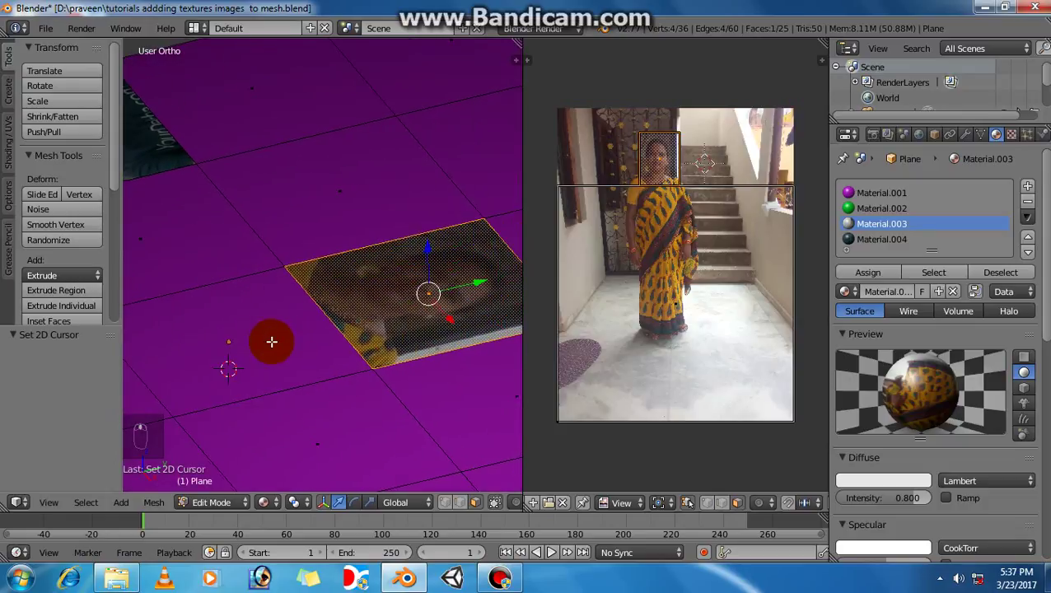
{"action": "scroll", "coordinate": [272, 341], "scroll_direction": "down", "scroll_amount": 5}
{"action": "left_click", "coordinate": [500, 578]}
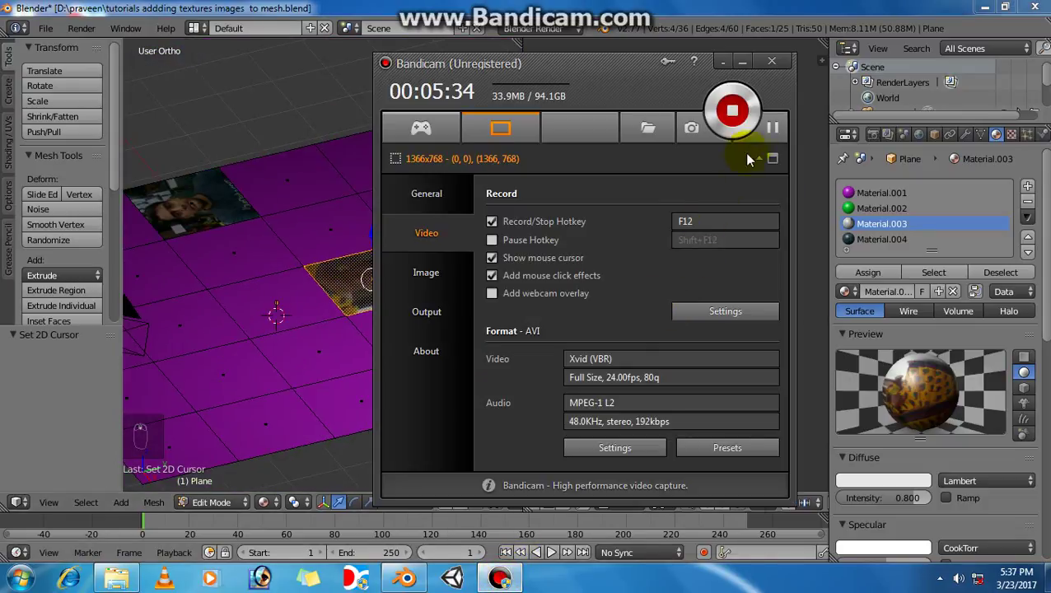
{"action": "left_click", "coordinate": [772, 129]}
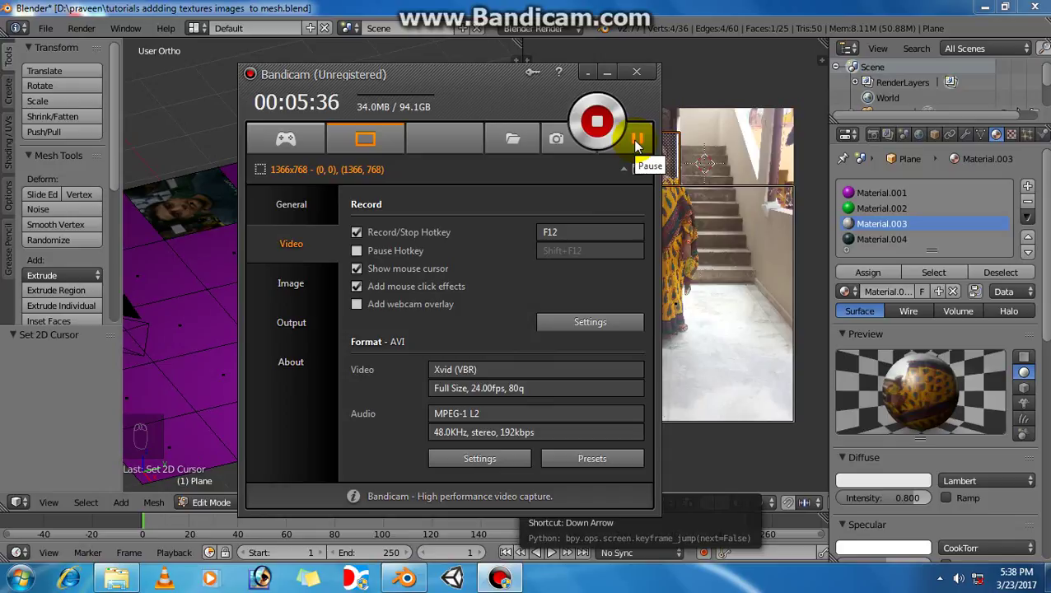
{"action": "left_click", "coordinate": [607, 74]}
{"action": "right_click", "coordinate": [322, 333]}
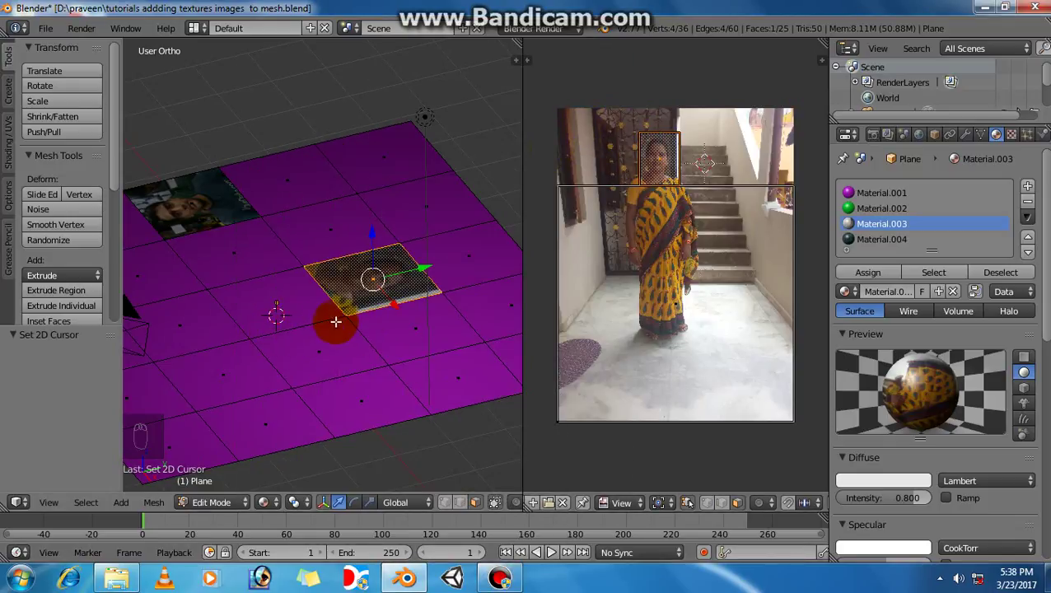
{"action": "key", "text": "shift"}
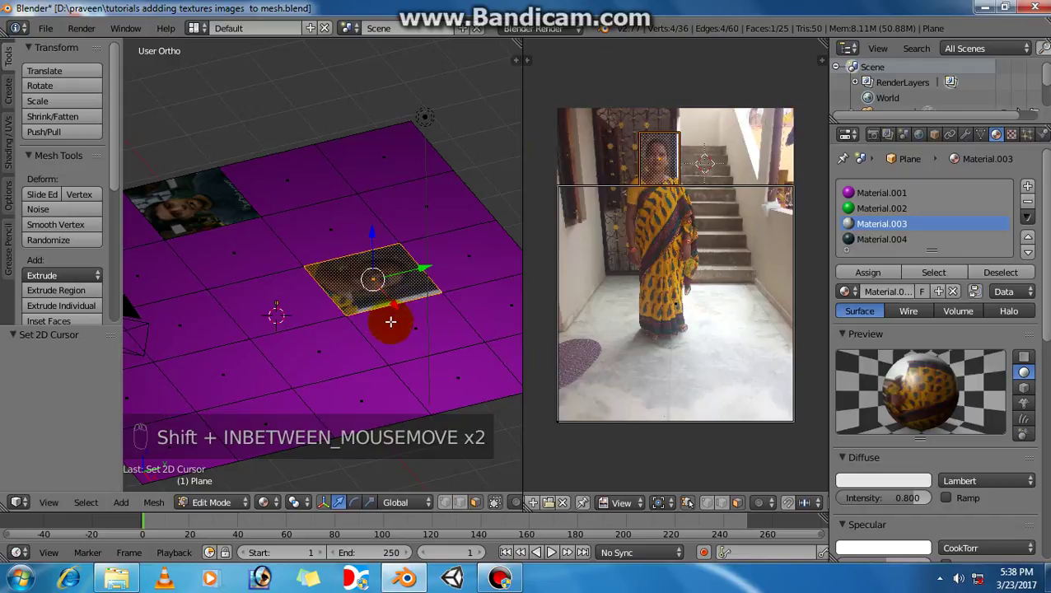
{"action": "scroll", "coordinate": [408, 344], "scroll_direction": "up", "scroll_amount": 1}
{"action": "scroll", "coordinate": [409, 345], "scroll_direction": "down", "scroll_amount": 2}
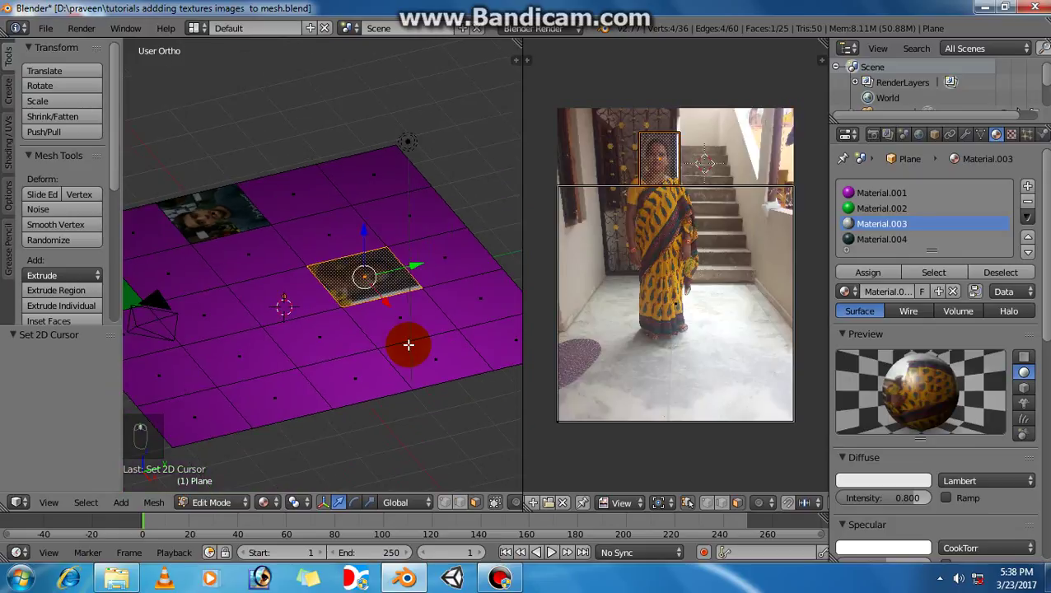
{"action": "middle_click_drag", "start_coordinate": [279, 363], "coordinate": [354, 370], "text": "shift"}
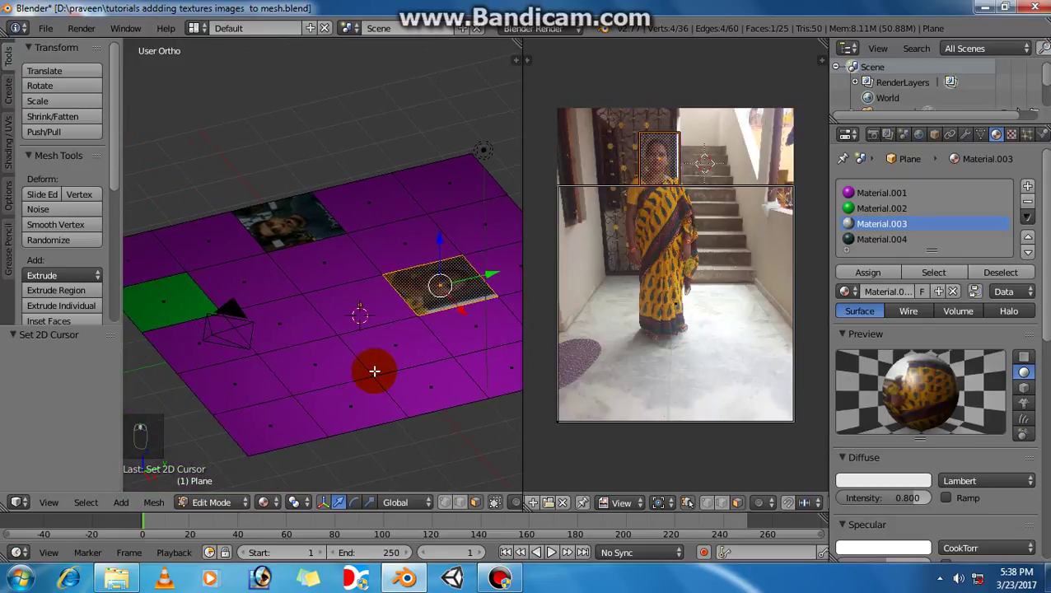
{"action": "scroll", "coordinate": [360, 346], "scroll_direction": "up", "scroll_amount": 1}
{"action": "scroll", "coordinate": [360, 347], "scroll_direction": "down", "scroll_amount": 1}
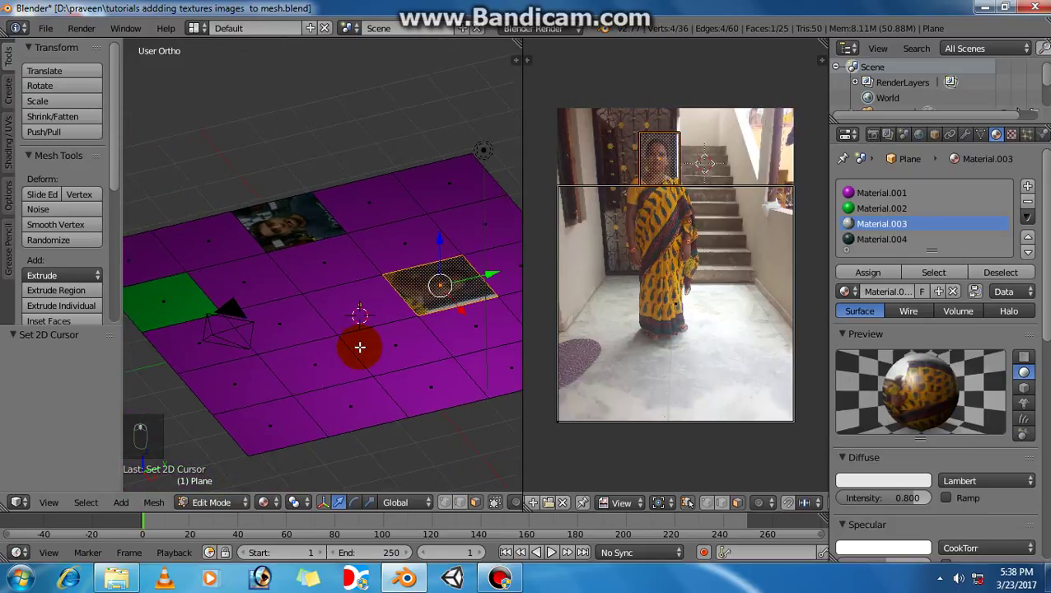
Select the face carrying the man's photo at the plane's far edge, showing its image and UV outline
{"action": "right_click", "coordinate": [297, 233]}
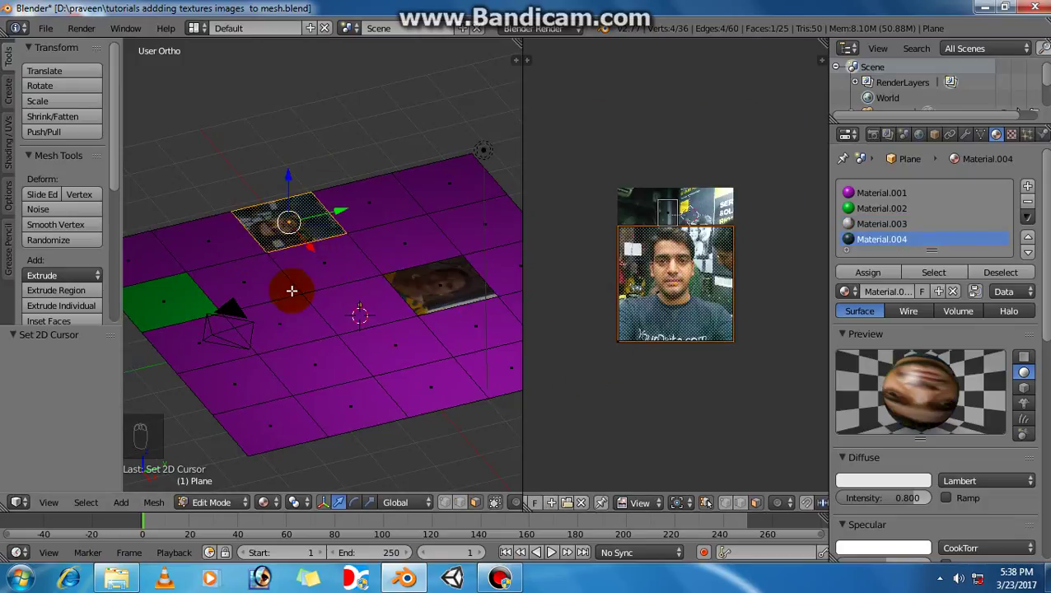
{"action": "mouse_move", "coordinate": [319, 321]}
{"action": "middle_mouse_down"}
{"action": "mouse_move", "coordinate": [310, 211]}
{"action": "mouse_move", "coordinate": [326, 315]}
{"action": "mouse_move", "coordinate": [316, 330]}
{"action": "middle_mouse_up"}
{"action": "scroll", "coordinate": [316, 297], "scroll_direction": "up", "scroll_amount": 3}
{"action": "scroll", "coordinate": [325, 276], "scroll_direction": "down", "scroll_amount": 3}
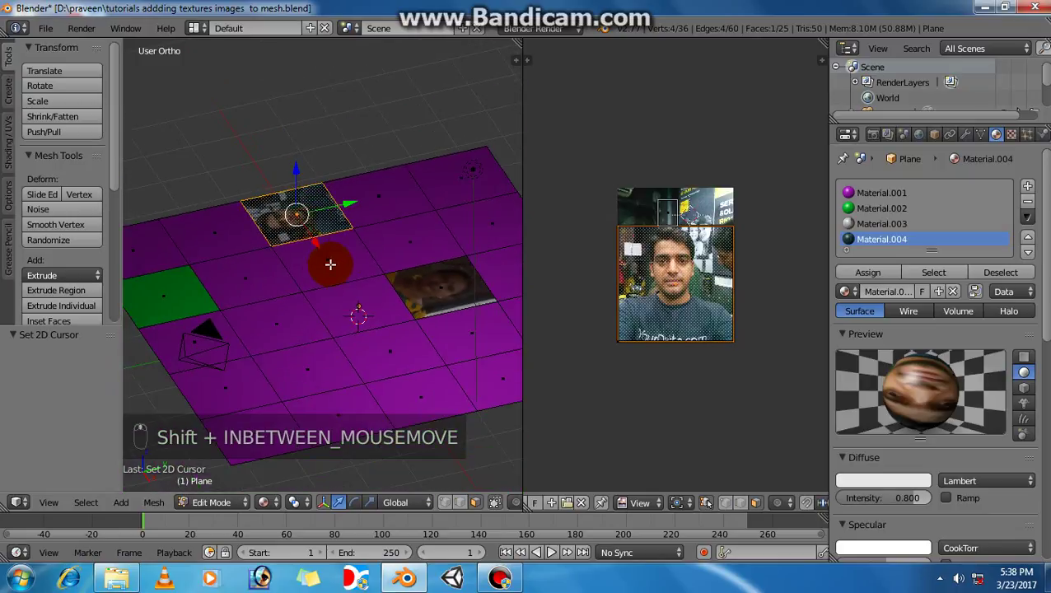
{"action": "middle_click_drag", "start_coordinate": [349, 262], "coordinate": [324, 270], "text": "shift"}
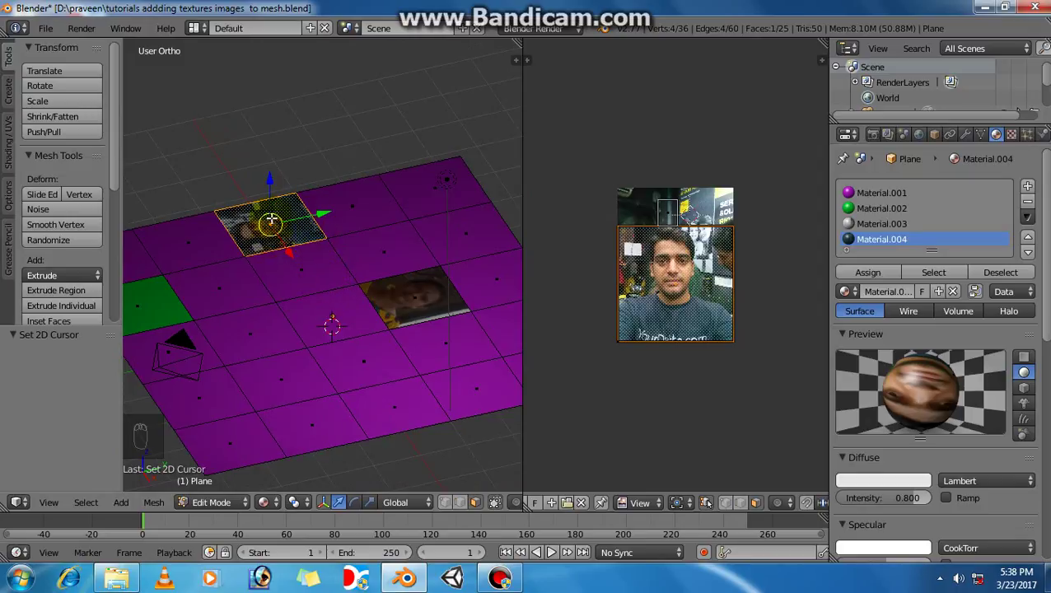
{"action": "right_click", "coordinate": [322, 238]}
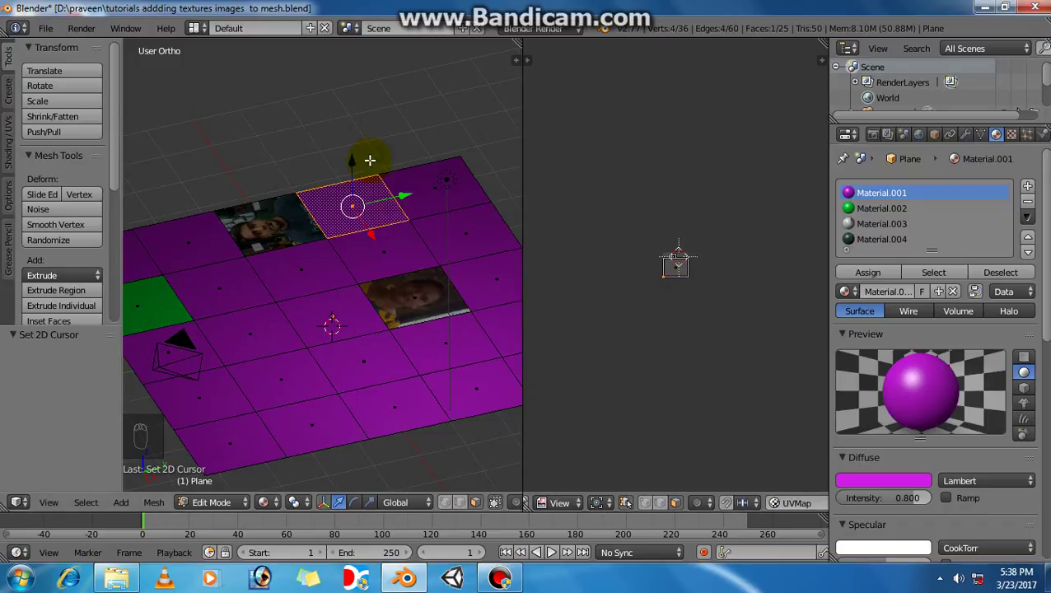
{"action": "right_click", "coordinate": [277, 229]}
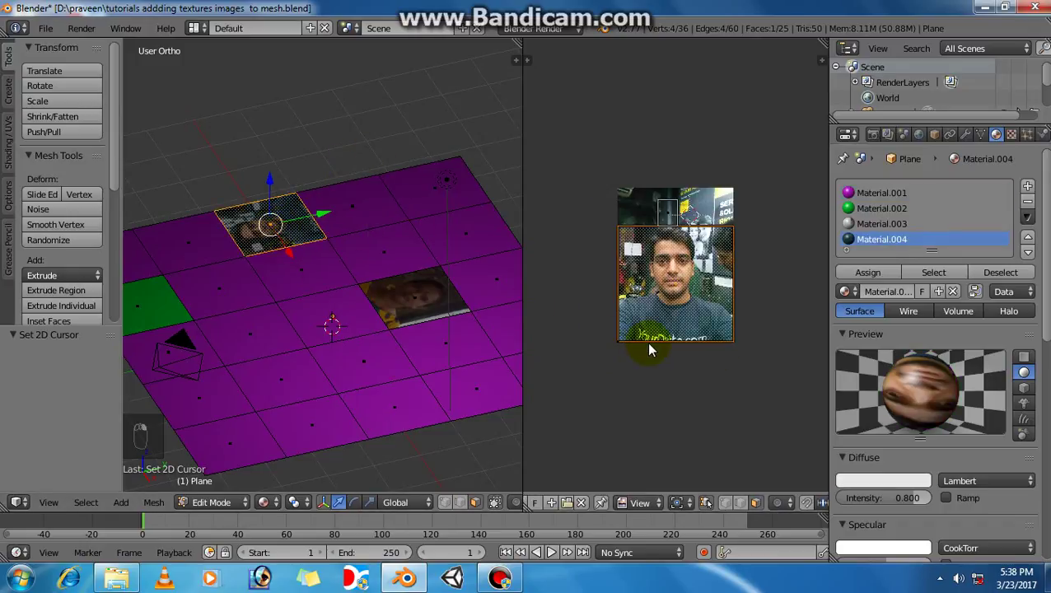
{"action": "scroll", "coordinate": [646, 346], "scroll_direction": "up", "scroll_amount": 2}
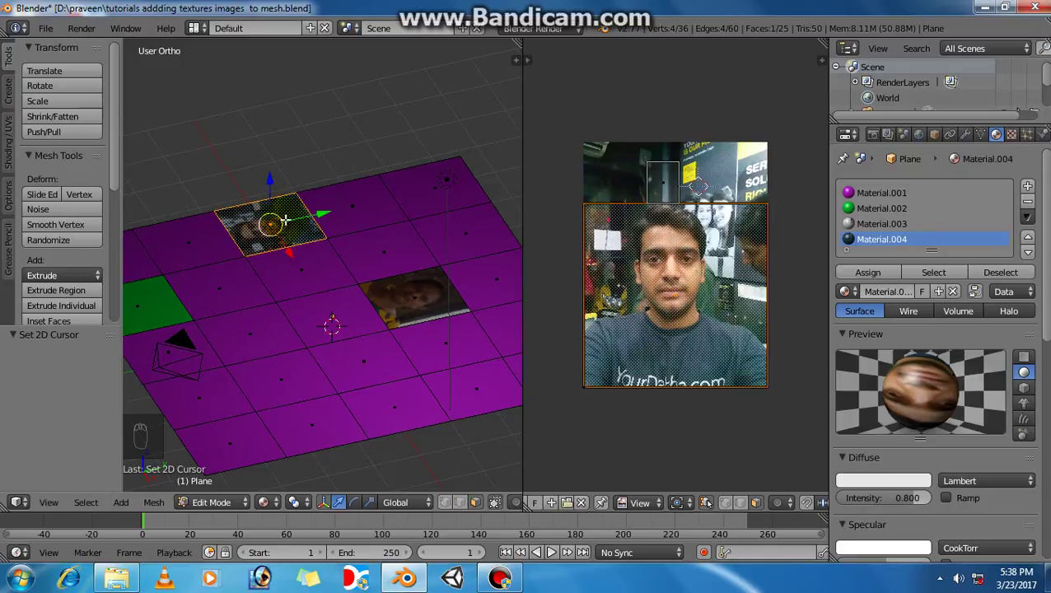
{"action": "right_click", "coordinate": [222, 239]}
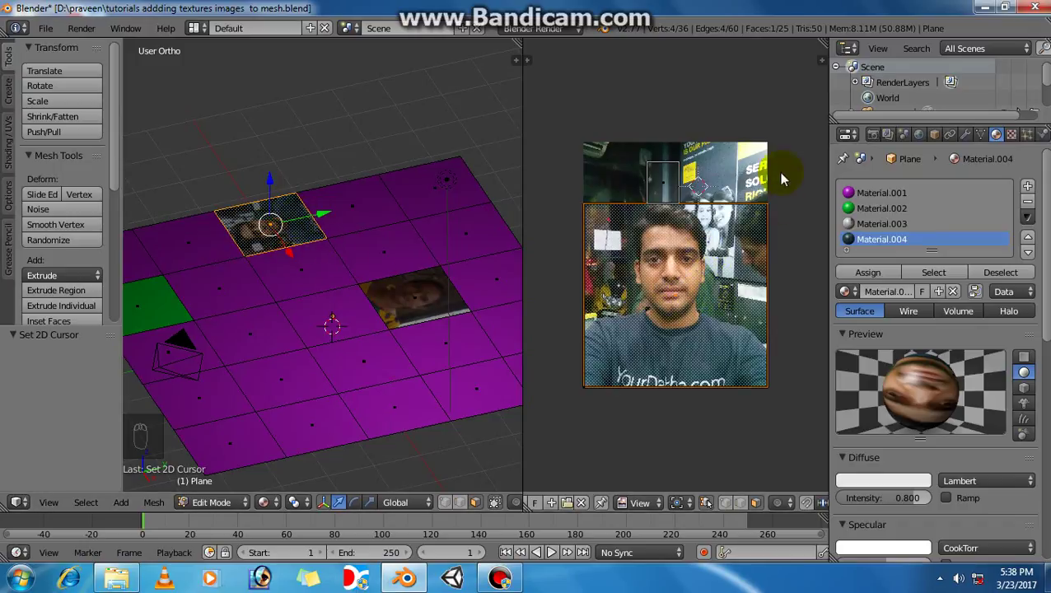
{"action": "key", "text": "r"}
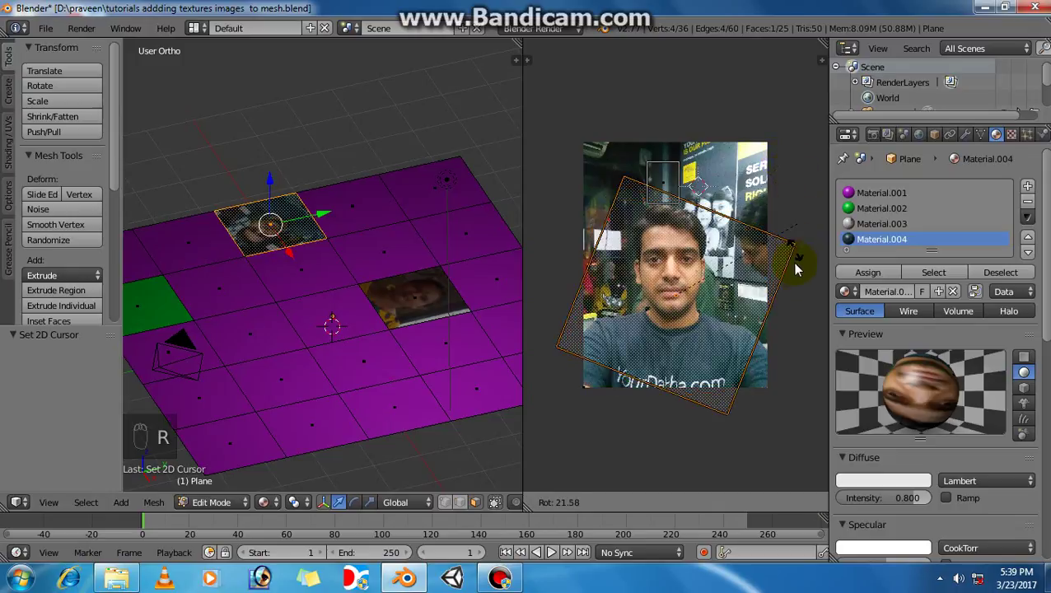
{"action": "left_click", "coordinate": [756, 355]}
{"action": "key", "text": "Escape"}
Examine the orientation of the man's photo on its face, up close in Edit Mode and among the other faces in Object Mode
{"action": "scroll", "coordinate": [286, 302], "scroll_direction": "up", "scroll_amount": 8}
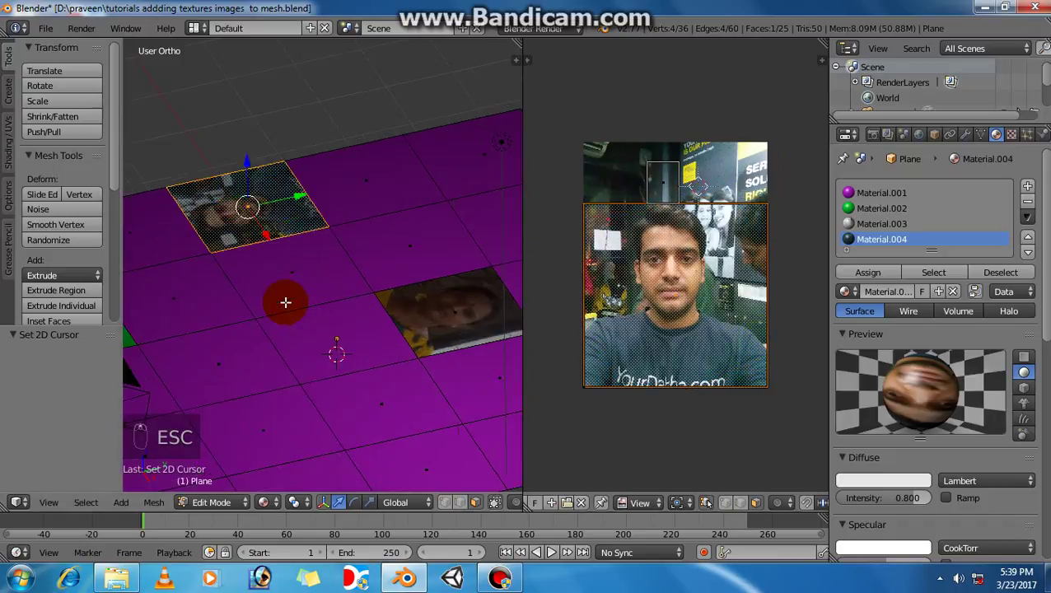
{"action": "middle_click_drag", "start_coordinate": [296, 294], "coordinate": [441, 415], "text": "shift"}
{"action": "scroll", "coordinate": [449, 406], "scroll_direction": "down", "scroll_amount": 2}
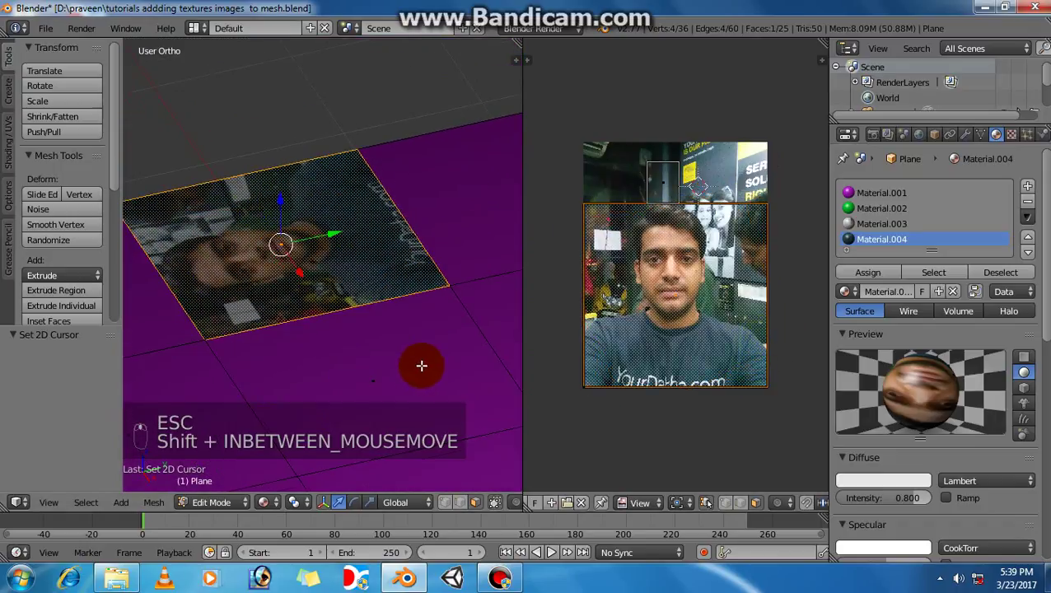
{"action": "middle_click_drag", "start_coordinate": [422, 366], "coordinate": [449, 375], "text": "shift"}
{"action": "scroll", "coordinate": [343, 301], "scroll_direction": "down", "scroll_amount": 3}
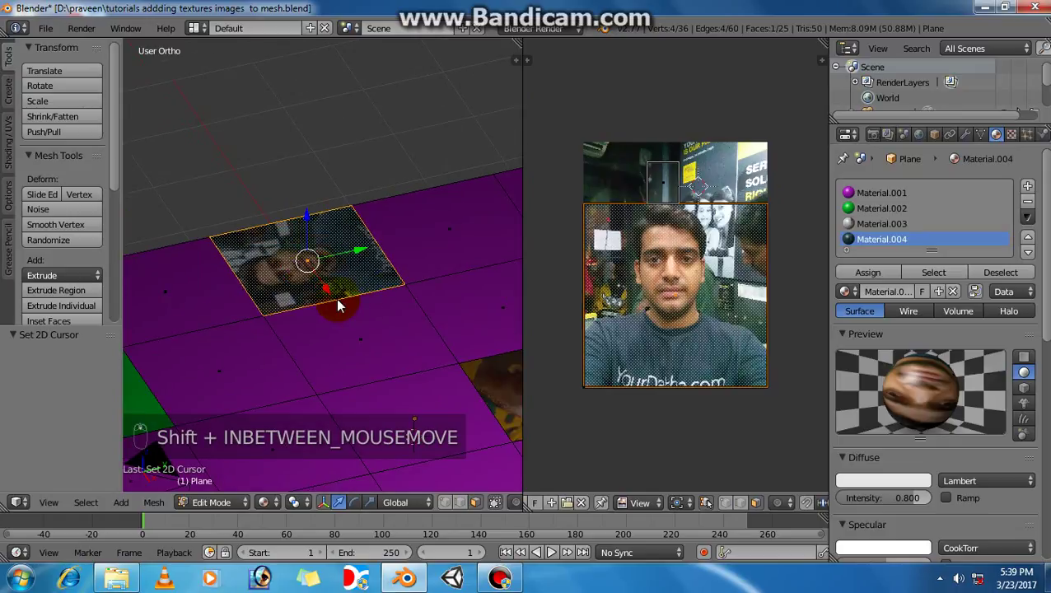
{"action": "key", "text": "Tab"}
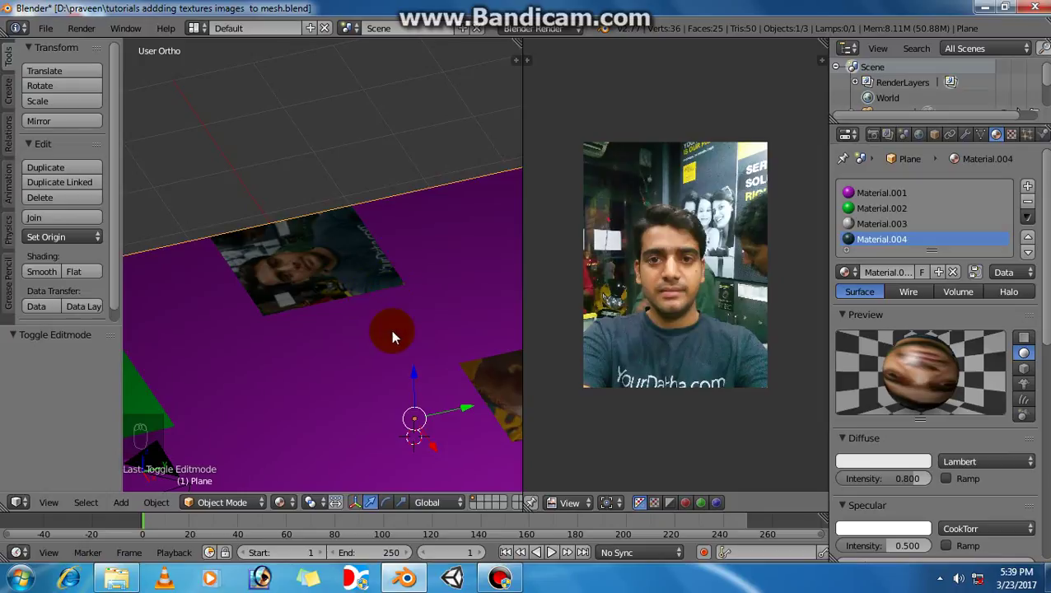
{"action": "scroll", "coordinate": [308, 328], "scroll_direction": "down", "scroll_amount": 3}
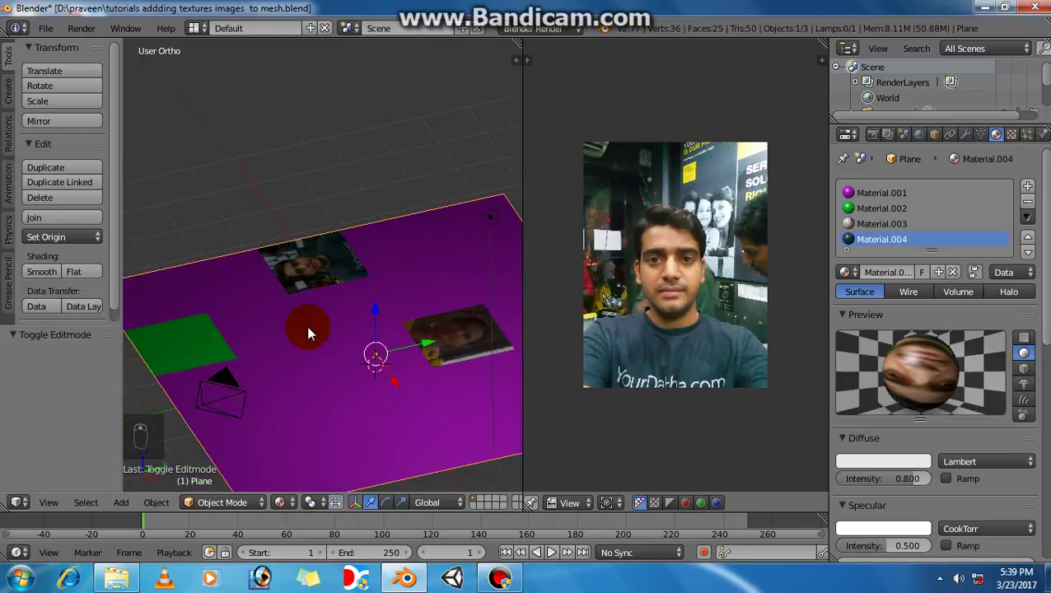
{"action": "scroll", "coordinate": [308, 329], "scroll_direction": "down", "scroll_amount": 1}
{"action": "scroll", "coordinate": [308, 329], "scroll_direction": "up", "scroll_amount": 4}
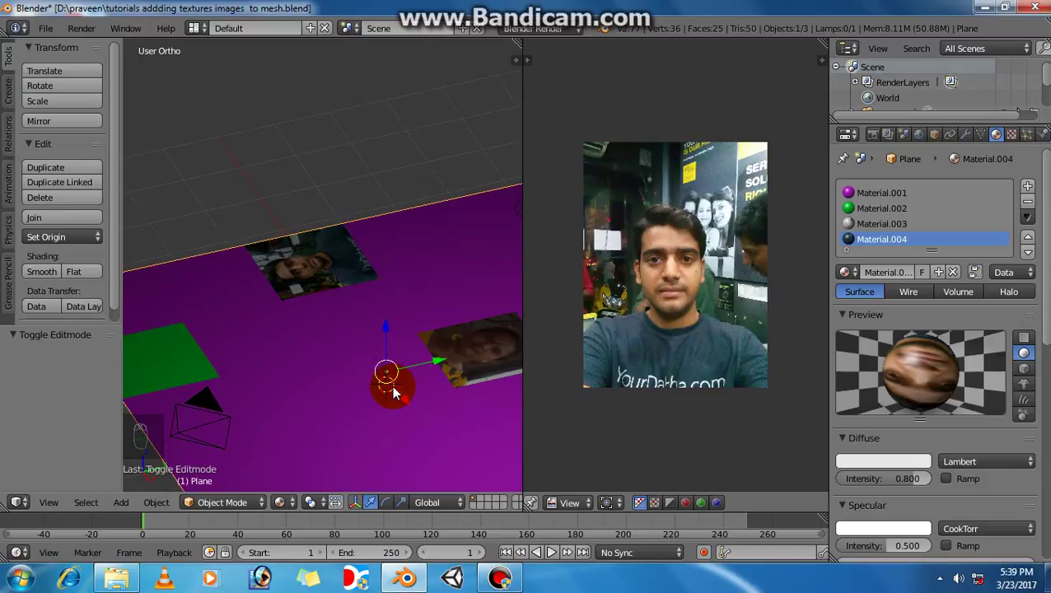
{"action": "left_click", "coordinate": [239, 502]}
{"action": "left_click", "coordinate": [236, 467]}
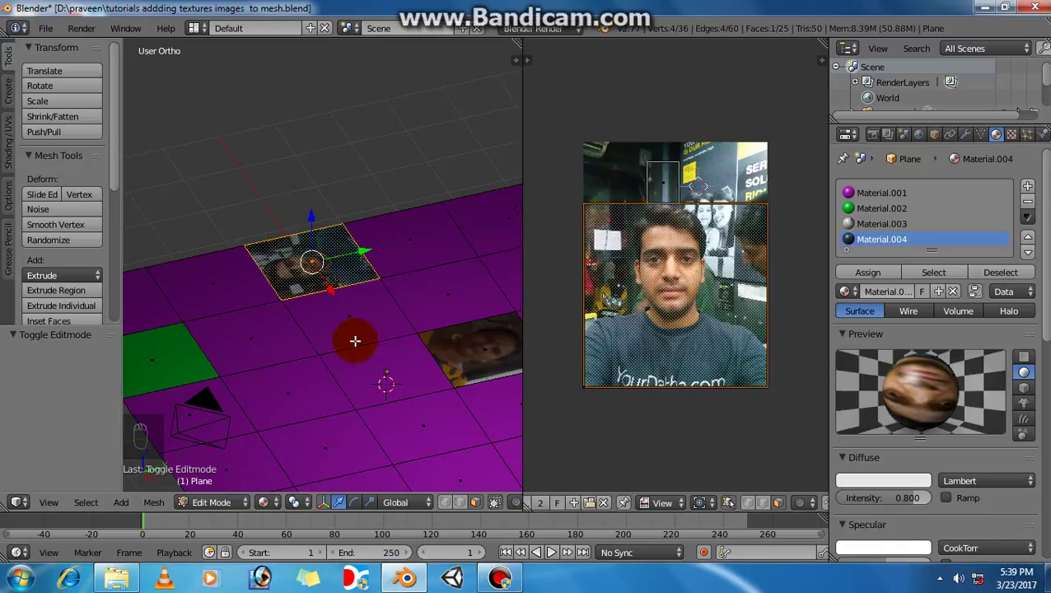
Rotate the UV outline of the man's photo face by about 179.685°
{"action": "scroll", "coordinate": [339, 303], "scroll_direction": "up", "scroll_amount": 5}
{"action": "middle_click_drag", "start_coordinate": [329, 277], "coordinate": [347, 295], "text": "shift"}
{"action": "scroll", "coordinate": [346, 306], "scroll_direction": "down", "scroll_amount": 1}
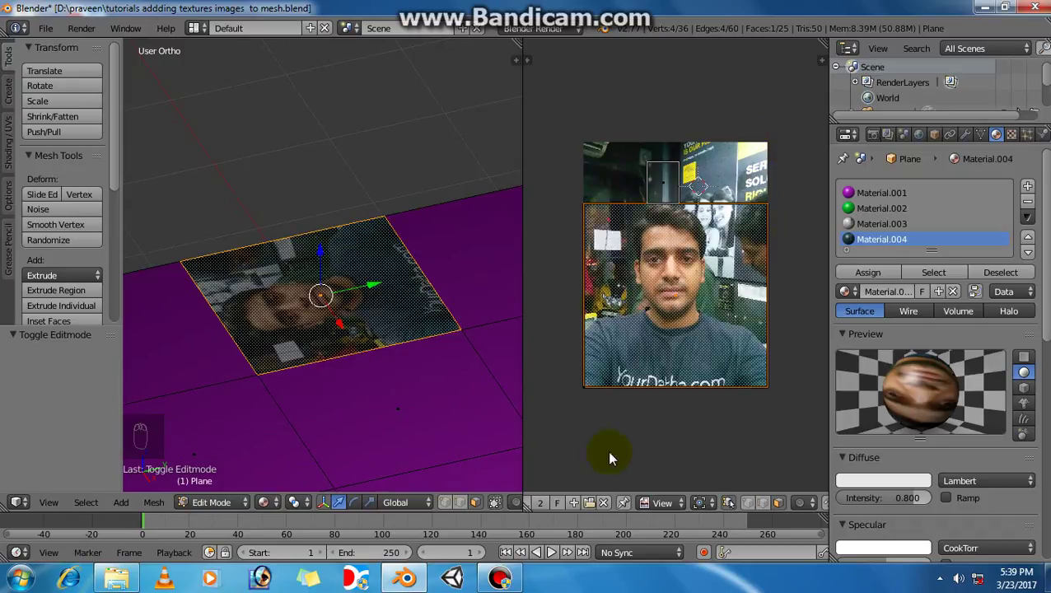
{"action": "key", "text": "r"}
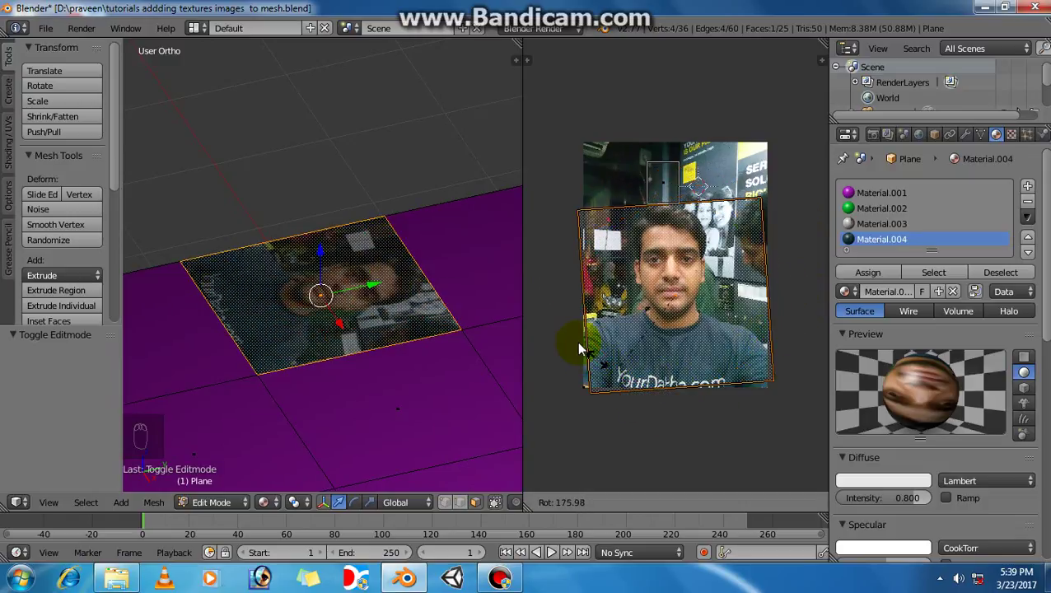
{"action": "left_click", "coordinate": [630, 356]}
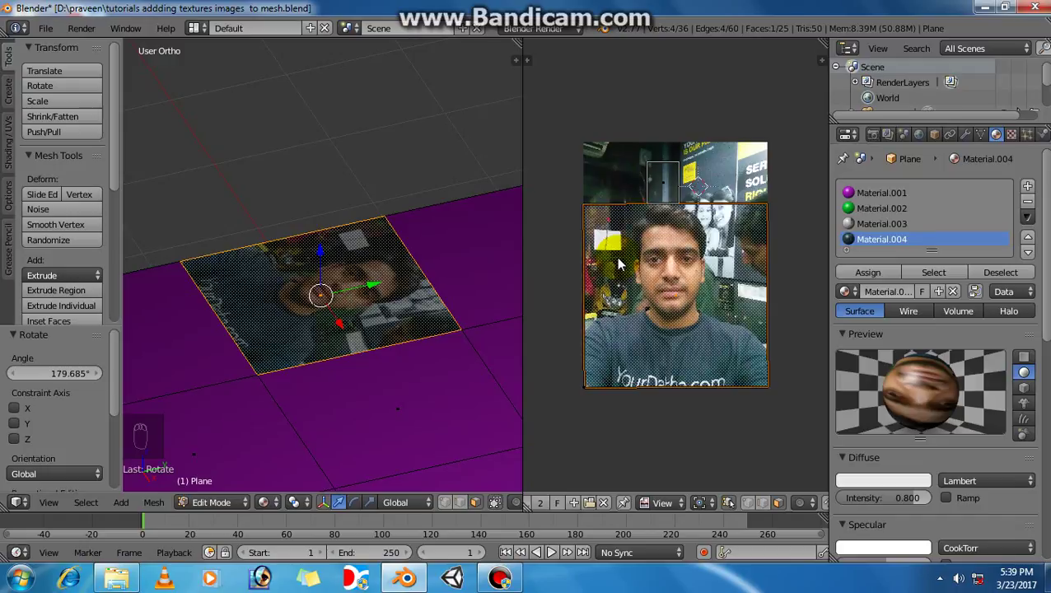
Switch the plane to Object Mode and inspect the rotated photo beside the woman's photo
{"action": "scroll", "coordinate": [296, 286], "scroll_direction": "down", "scroll_amount": 7}
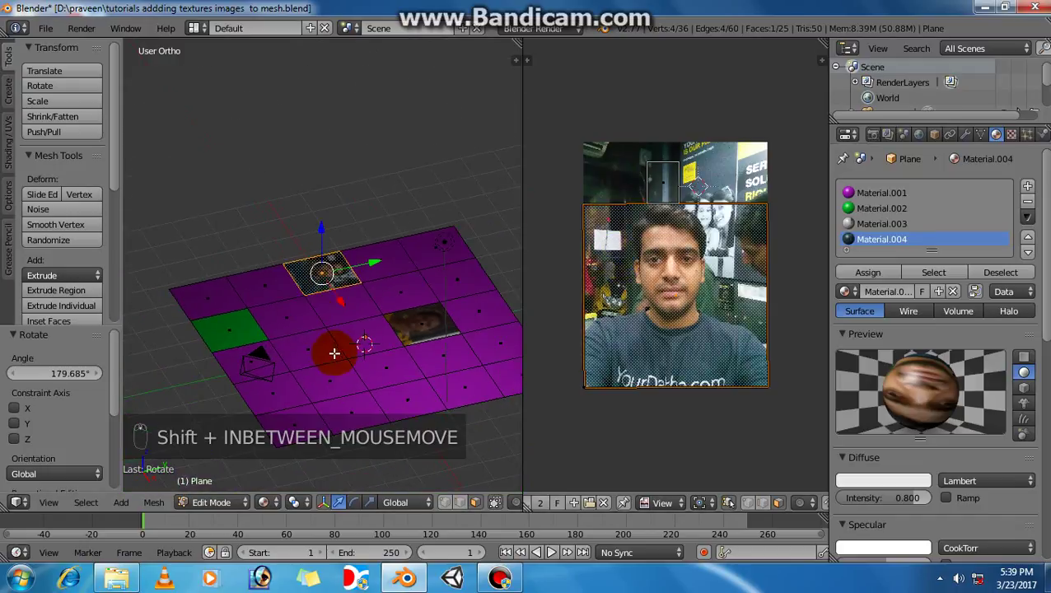
{"action": "middle_click_drag", "start_coordinate": [334, 354], "coordinate": [355, 328], "text": "shift"}
{"action": "key", "text": "Tab"}
{"action": "scroll", "coordinate": [341, 351], "scroll_direction": "up", "scroll_amount": 4}
{"action": "scroll", "coordinate": [341, 352], "scroll_direction": "down", "scroll_amount": 2}
{"action": "scroll", "coordinate": [340, 352], "scroll_direction": "down", "scroll_amount": 2}
{"action": "scroll", "coordinate": [355, 327], "scroll_direction": "up", "scroll_amount": 1}
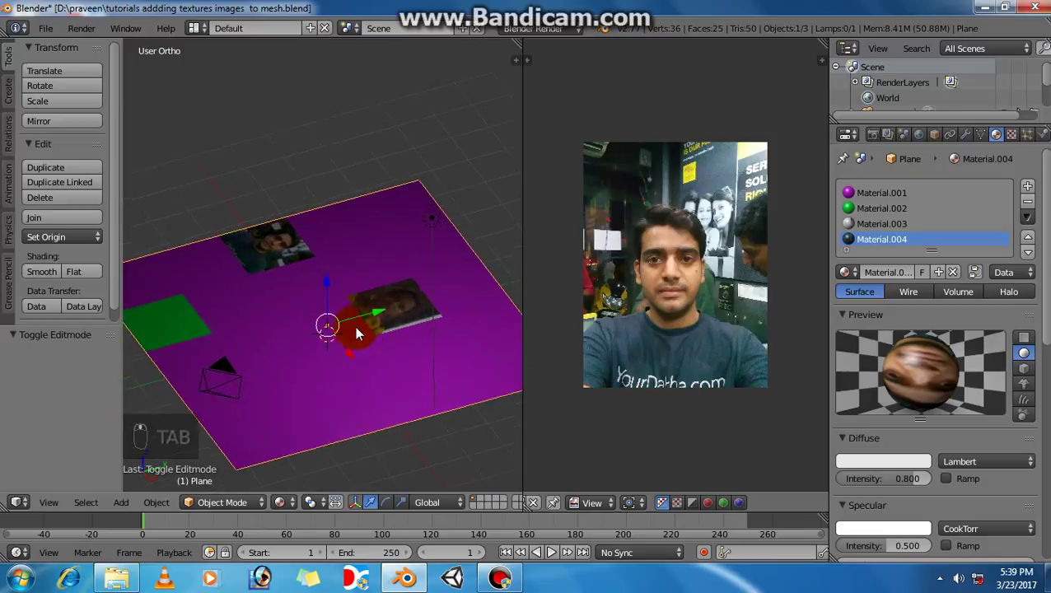
{"action": "scroll", "coordinate": [355, 326], "scroll_direction": "up", "scroll_amount": 2}
{"action": "scroll", "coordinate": [345, 369], "scroll_direction": "down", "scroll_amount": 3}
{"action": "scroll", "coordinate": [296, 341], "scroll_direction": "up", "scroll_amount": 4}
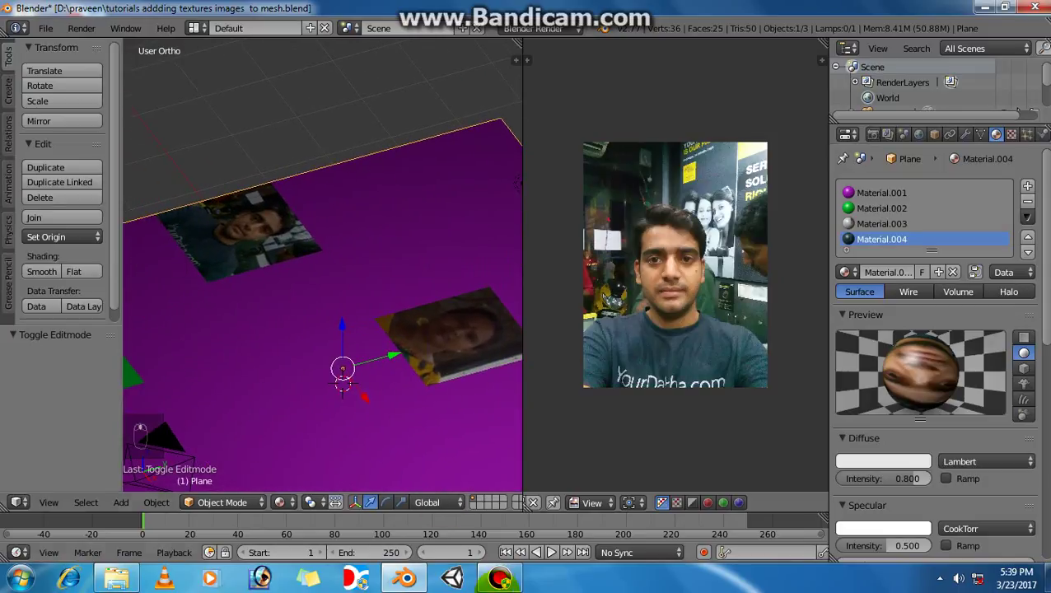
{"action": "left_click", "coordinate": [500, 579]}
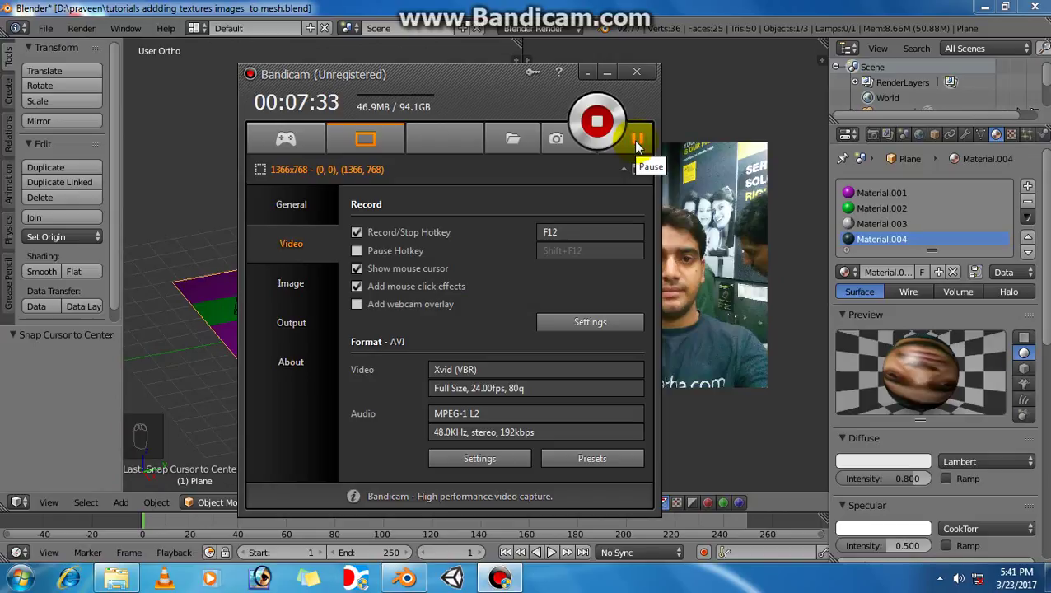
{"action": "left_click", "coordinate": [608, 73]}
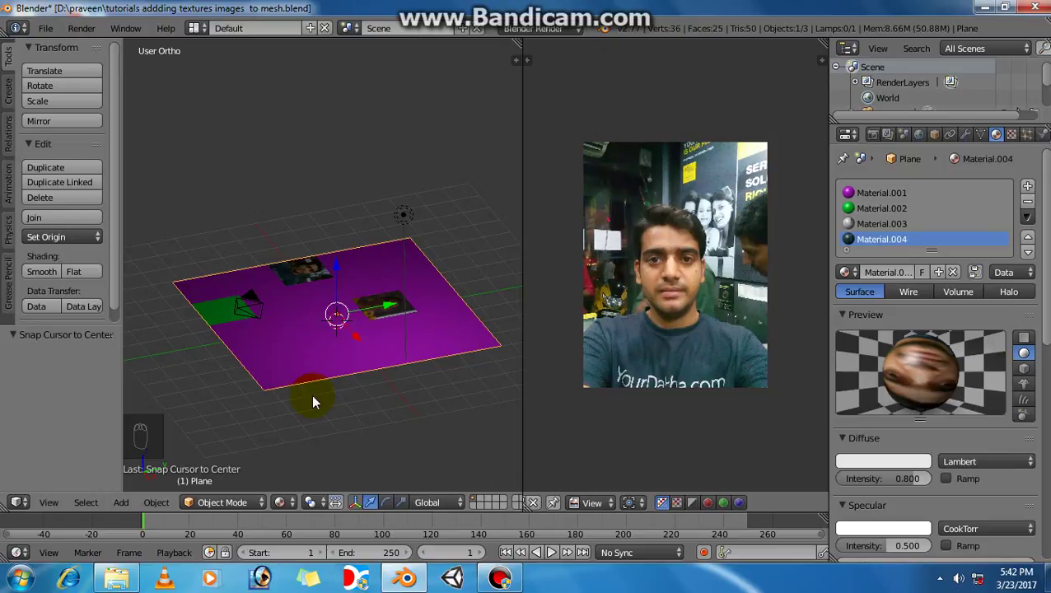
Set the viewport shading to Material and view the textured plane from a slightly different angle
{"action": "scroll", "coordinate": [313, 401], "scroll_direction": "up", "scroll_amount": 1}
{"action": "middle_click_drag", "start_coordinate": [327, 377], "coordinate": [336, 345], "text": "shift"}
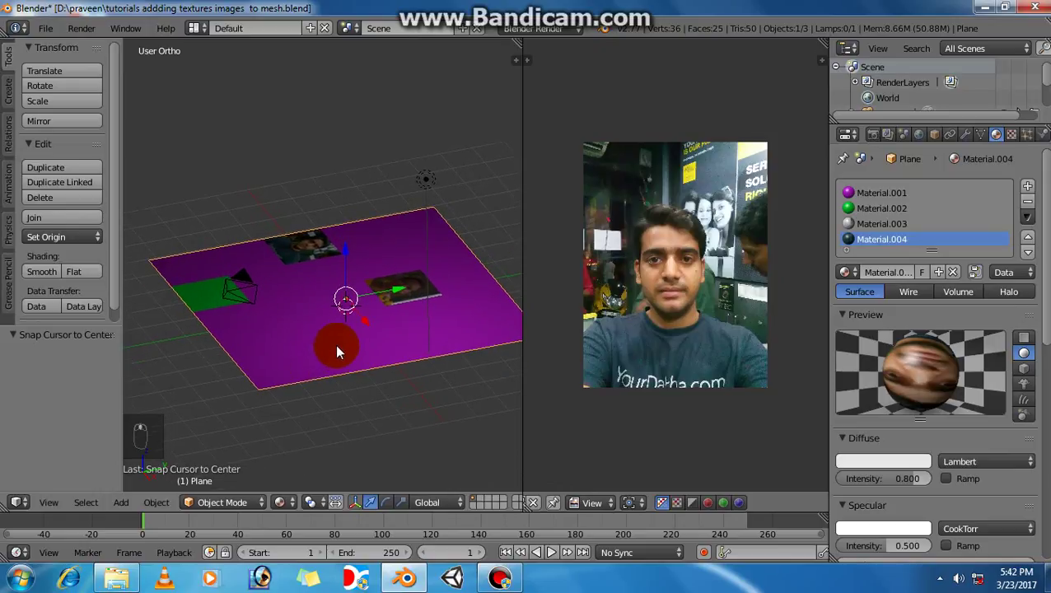
{"action": "left_click", "coordinate": [280, 511]}
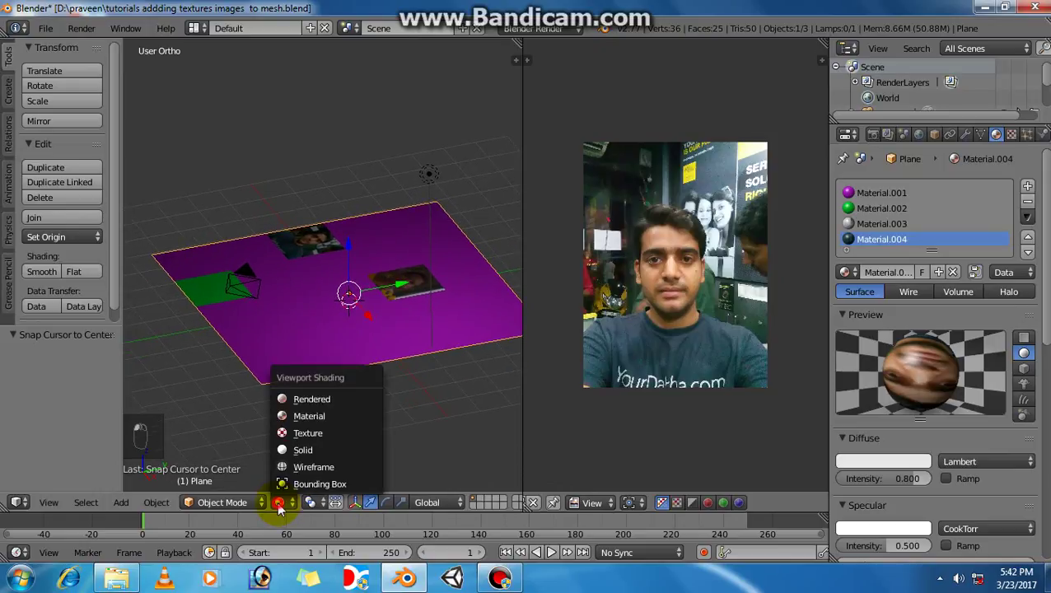
{"action": "left_click", "coordinate": [300, 414]}
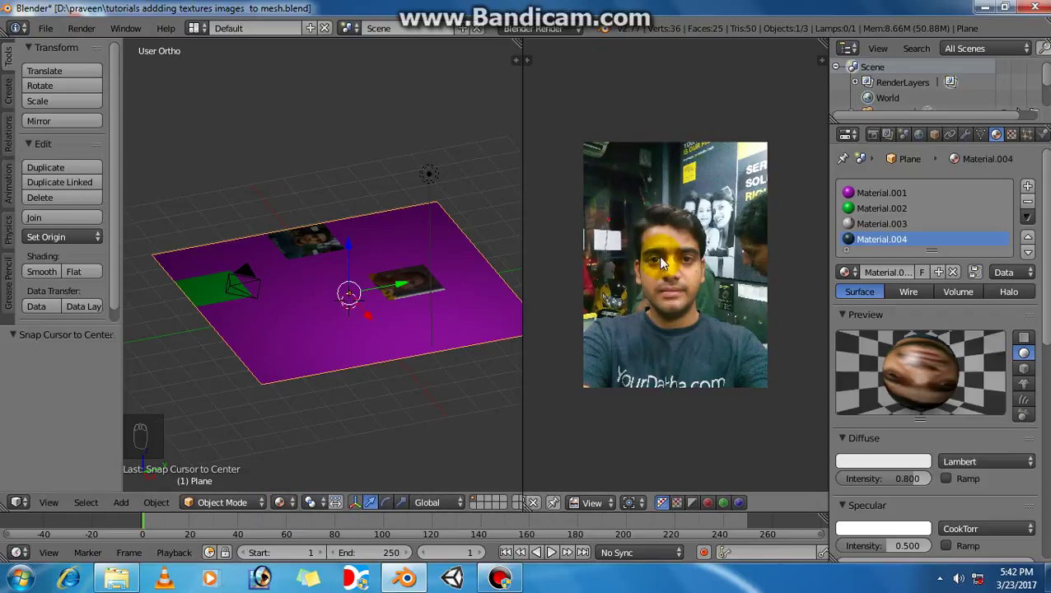
{"action": "left_click", "coordinate": [392, 228]}
{"action": "right_click", "coordinate": [354, 230]}
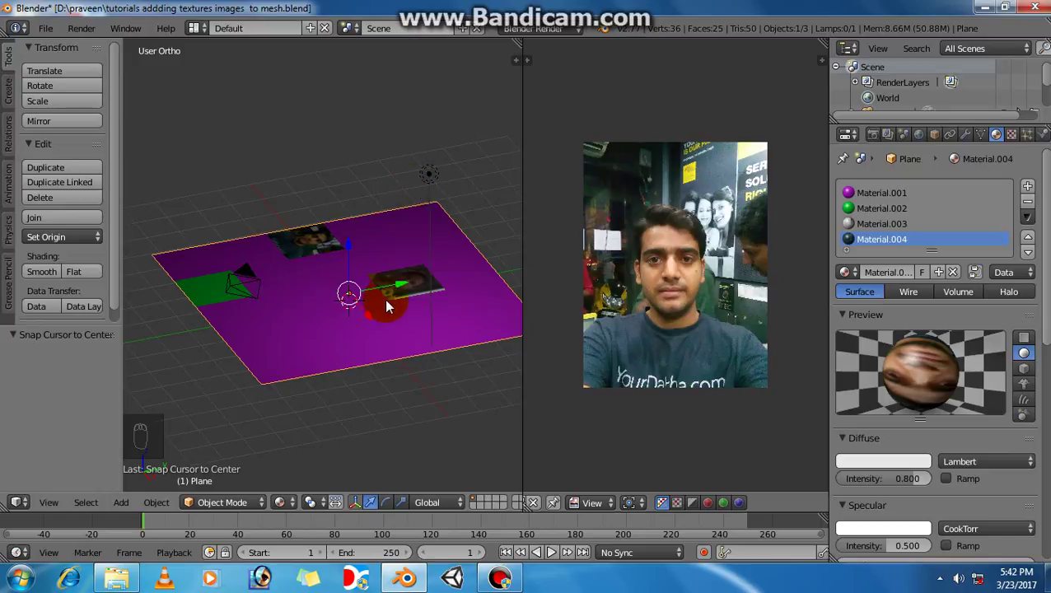
{"action": "middle_click_drag", "start_coordinate": [352, 400], "coordinate": [422, 335]}
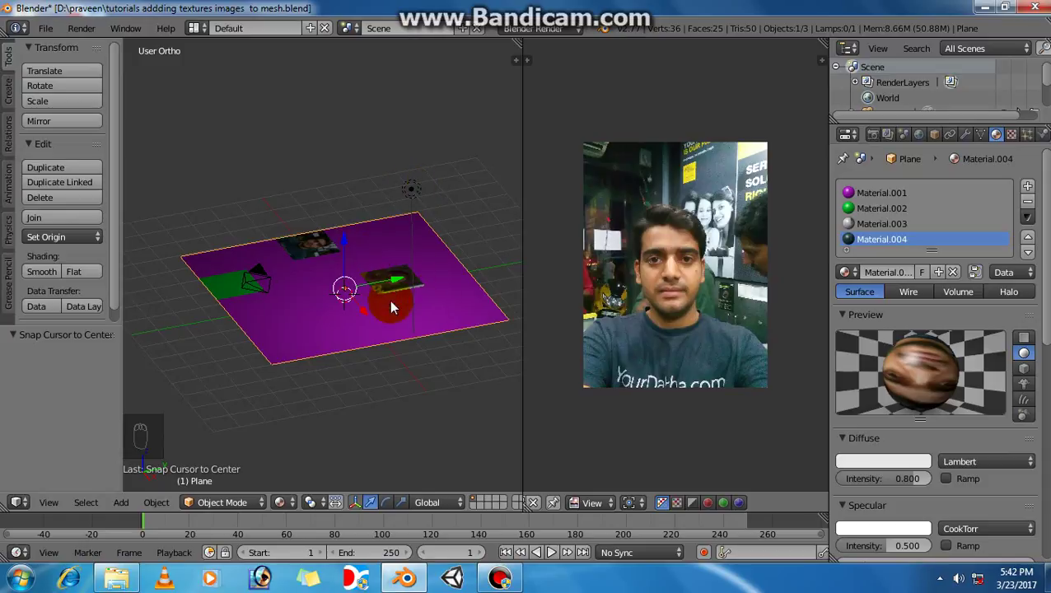
Reposition the lamp above the plane by moving it along the global X and Y axes, with a final X shift of about -2.028
{"action": "right_click", "coordinate": [409, 189]}
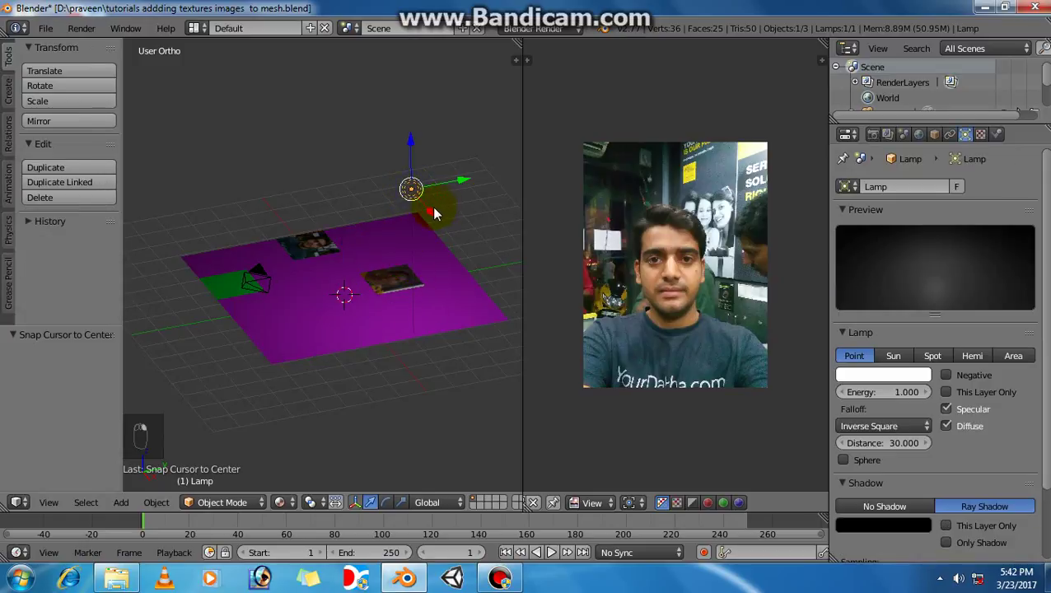
{"action": "key", "text": "g"}
{"action": "key", "text": "x"}
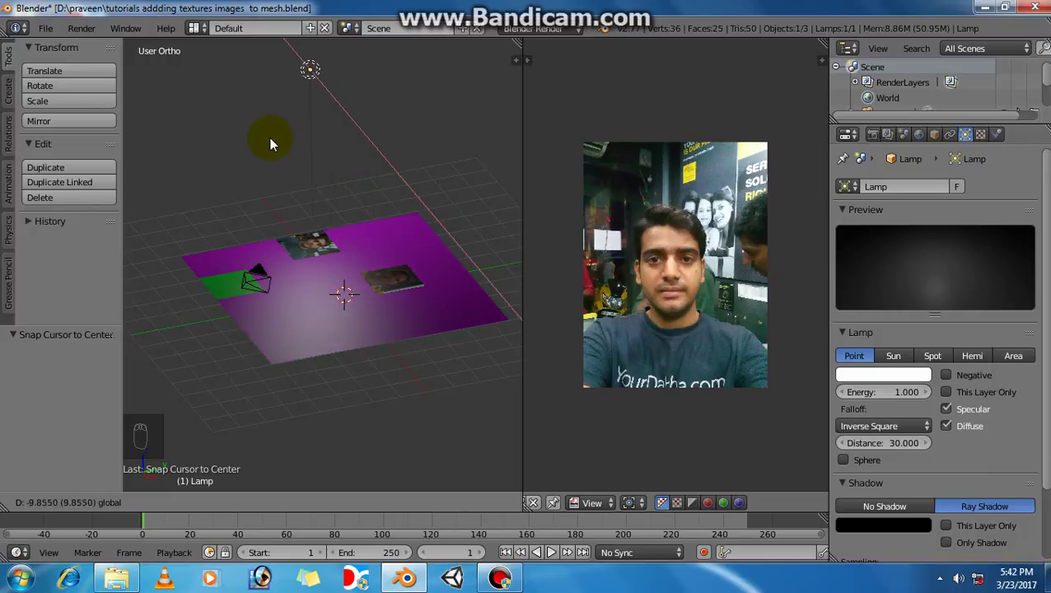
{"action": "left_click", "coordinate": [318, 176]}
{"action": "left_click_drag", "start_coordinate": [368, 136], "coordinate": [307, 275]}
{"action": "scroll", "coordinate": [412, 172], "scroll_direction": "down", "scroll_amount": 1}
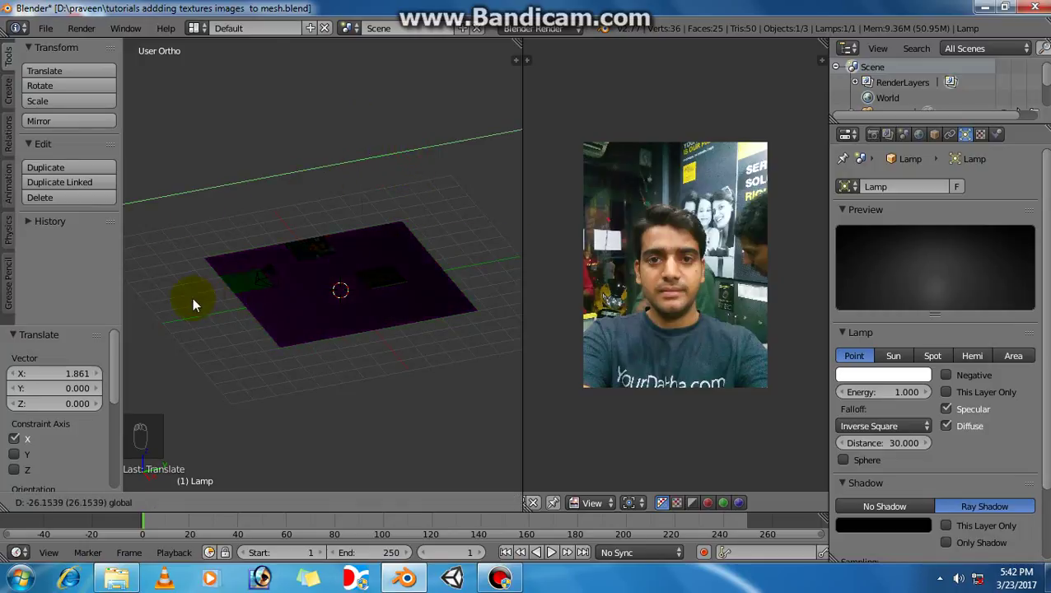
{"action": "left_click_drag", "start_coordinate": [144, 310], "coordinate": [284, 292]}
{"action": "left_click_drag", "start_coordinate": [437, 272], "coordinate": [412, 217]}
{"action": "left_click_drag", "start_coordinate": [364, 193], "coordinate": [337, 171]}
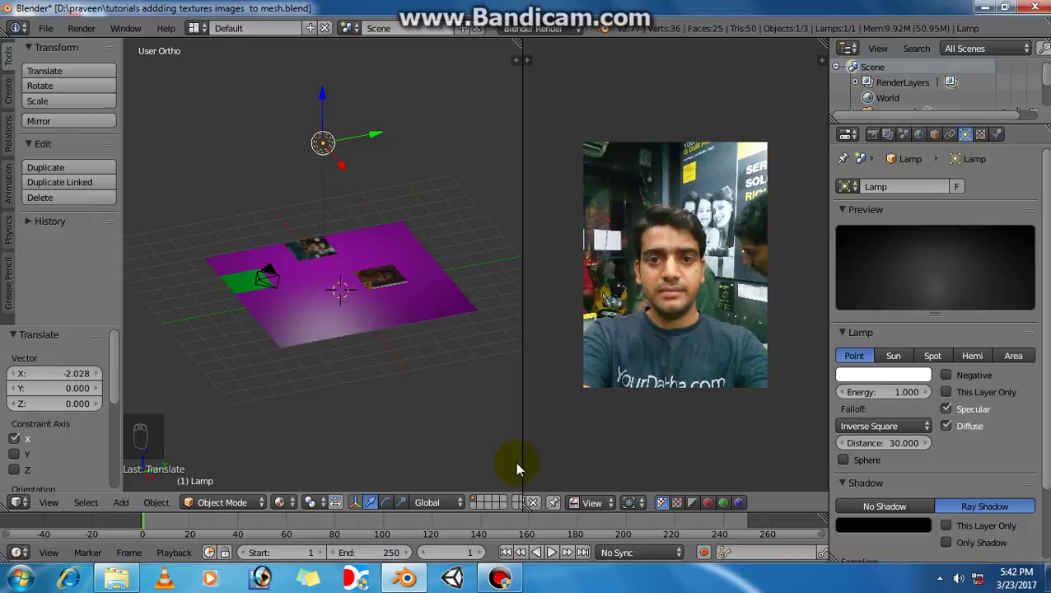
{"action": "left_click", "coordinate": [497, 579]}
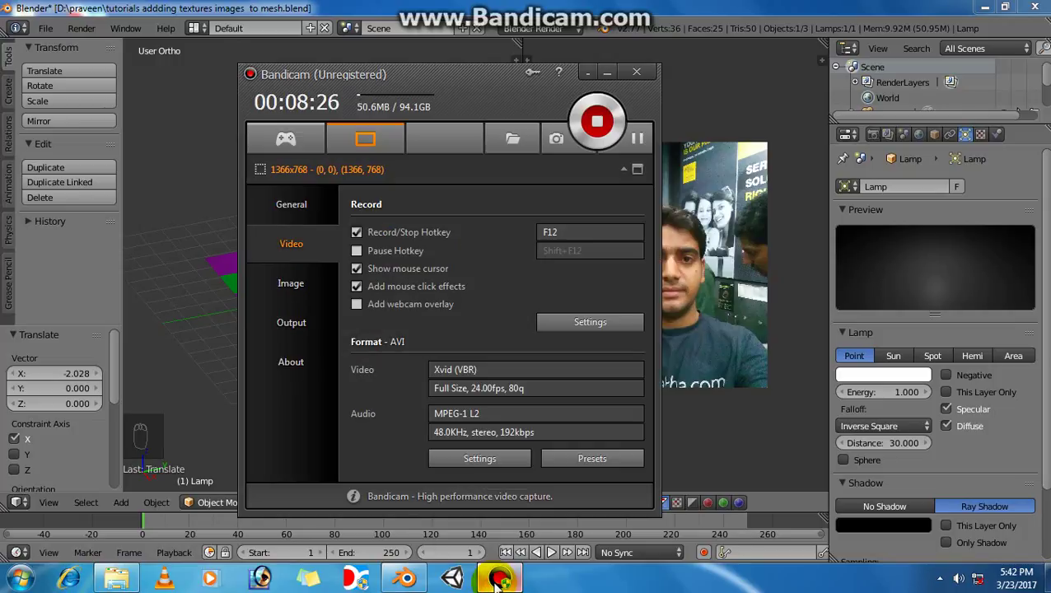
{"action": "left_click", "coordinate": [499, 579]}
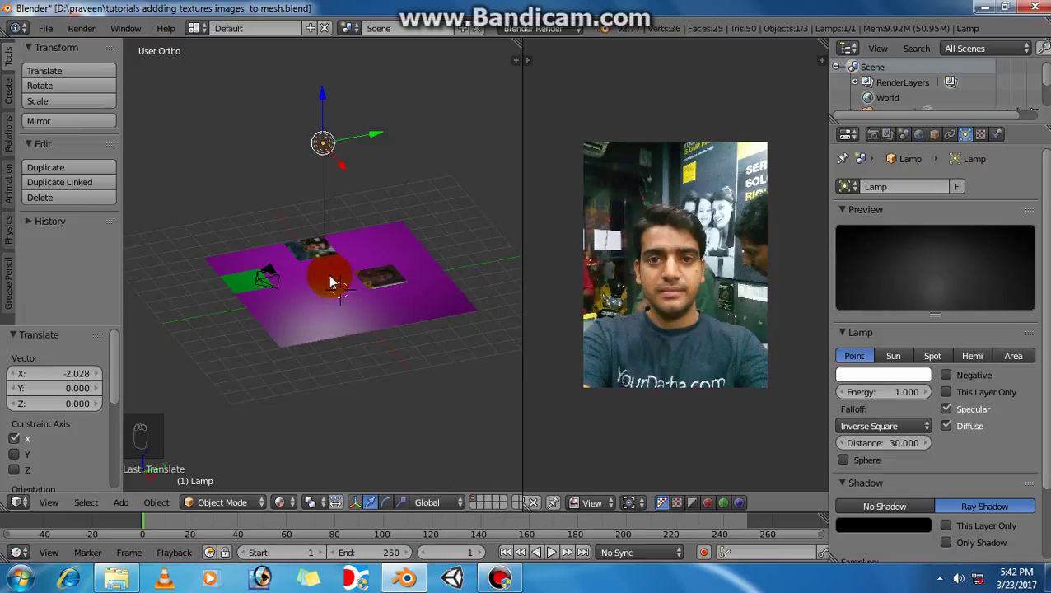
{"action": "middle_click_drag", "start_coordinate": [316, 321], "coordinate": [217, 267]}
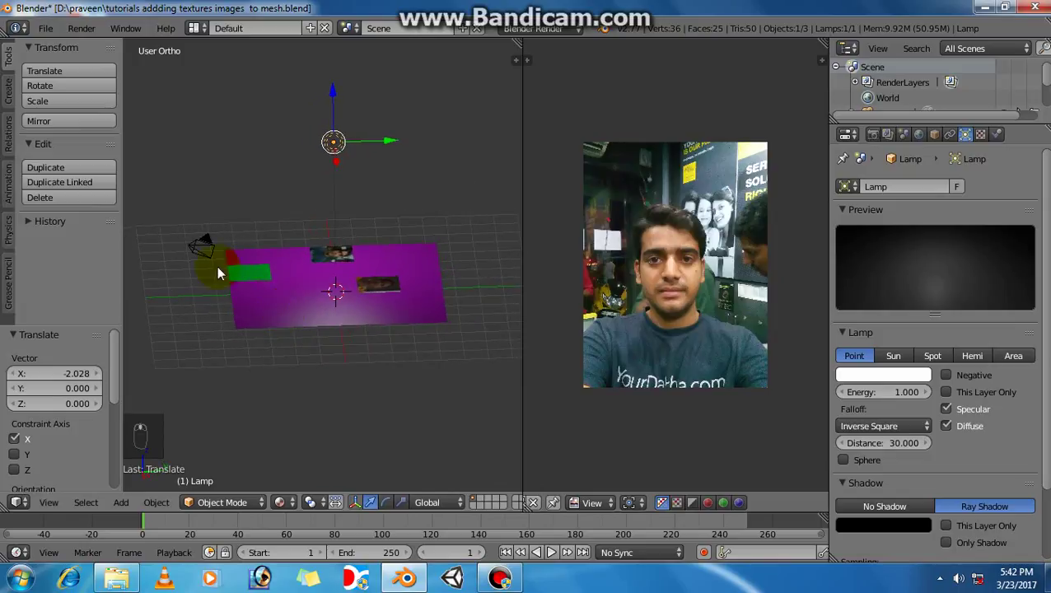
Select the camera and switch the 3D view to look through it at the textured plane
{"action": "right_click", "coordinate": [206, 255]}
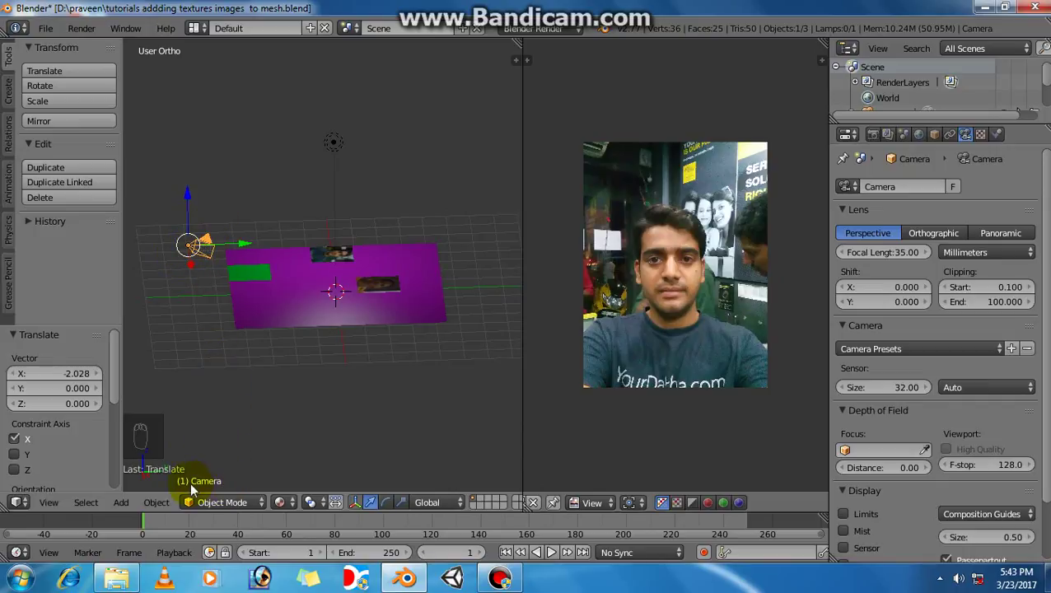
{"action": "middle_click_drag", "start_coordinate": [230, 319], "coordinate": [259, 389]}
{"action": "scroll", "coordinate": [264, 383], "scroll_direction": "up", "scroll_amount": 2}
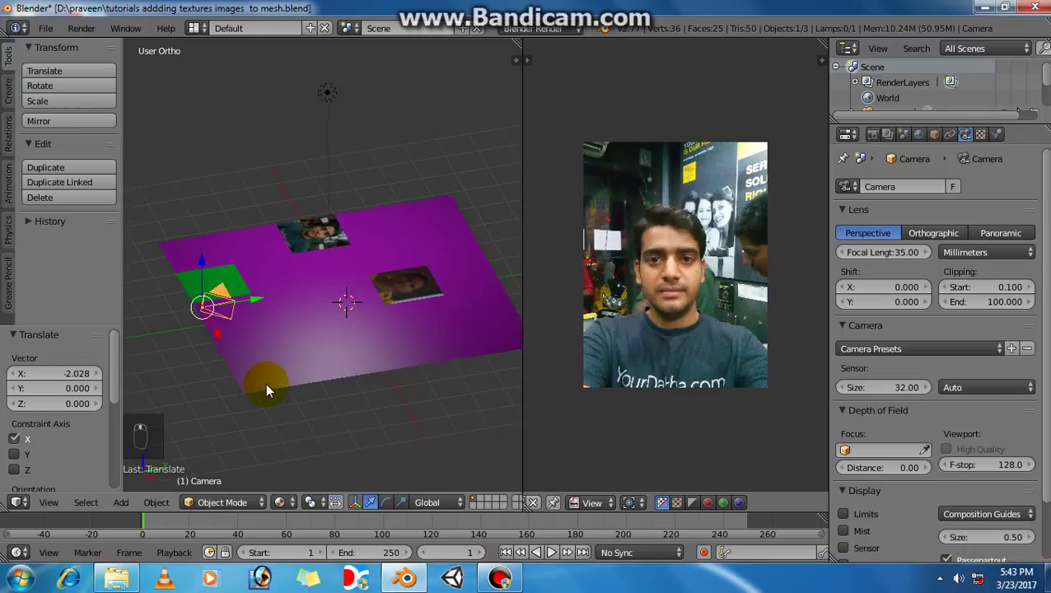
{"action": "left_click", "coordinate": [46, 504]}
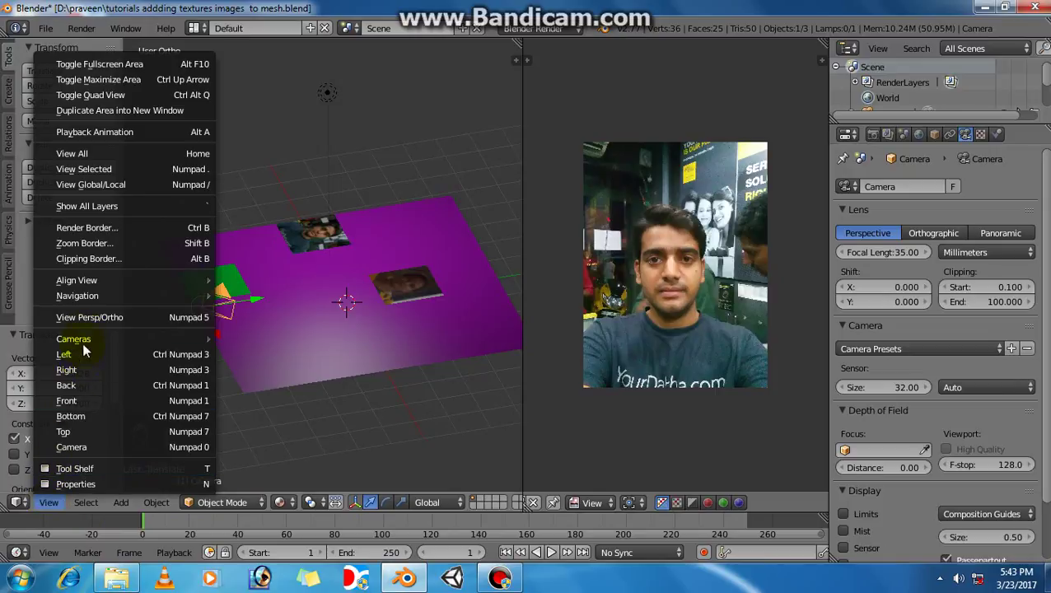
{"action": "left_click", "coordinate": [100, 447]}
{"action": "scroll", "coordinate": [316, 352], "scroll_direction": "up", "scroll_amount": 2}
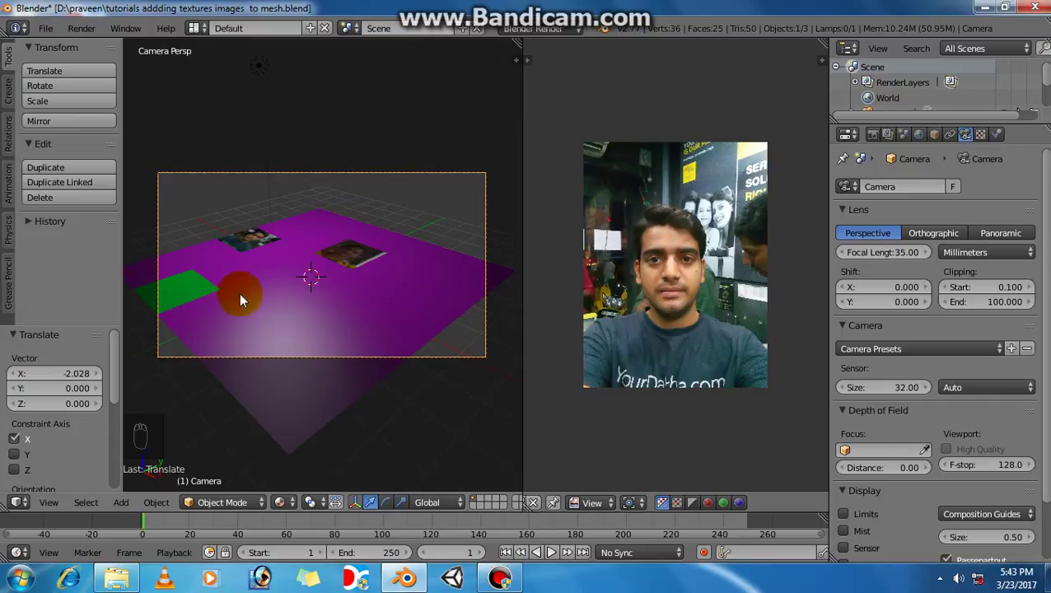
Render the camera's view of the textured plane as a still image and show the whole frame
{"action": "left_click", "coordinate": [873, 134]}
{"action": "right_click", "coordinate": [298, 255]}
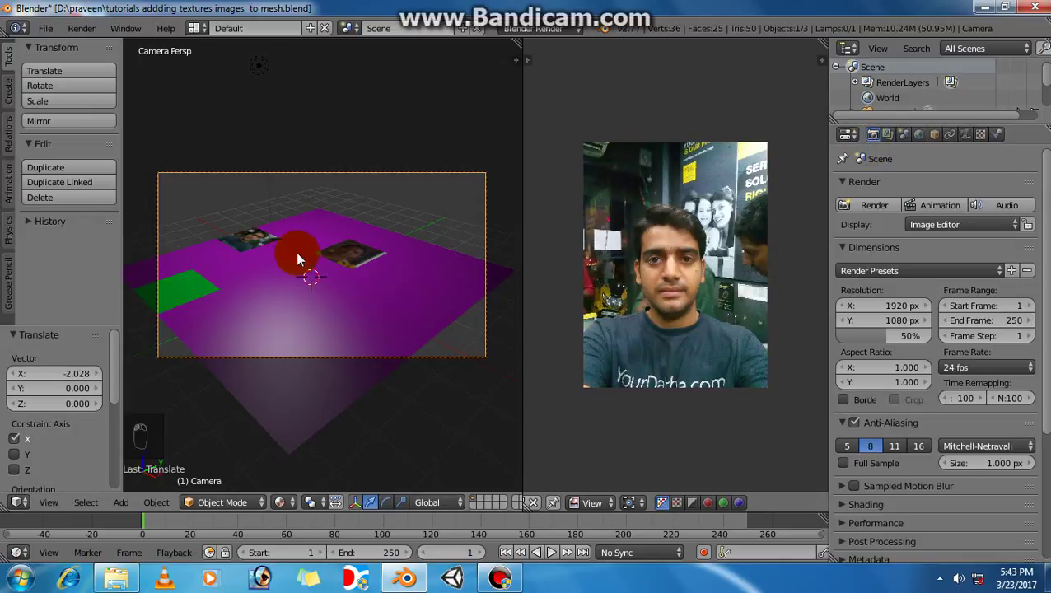
{"action": "left_click", "coordinate": [331, 245]}
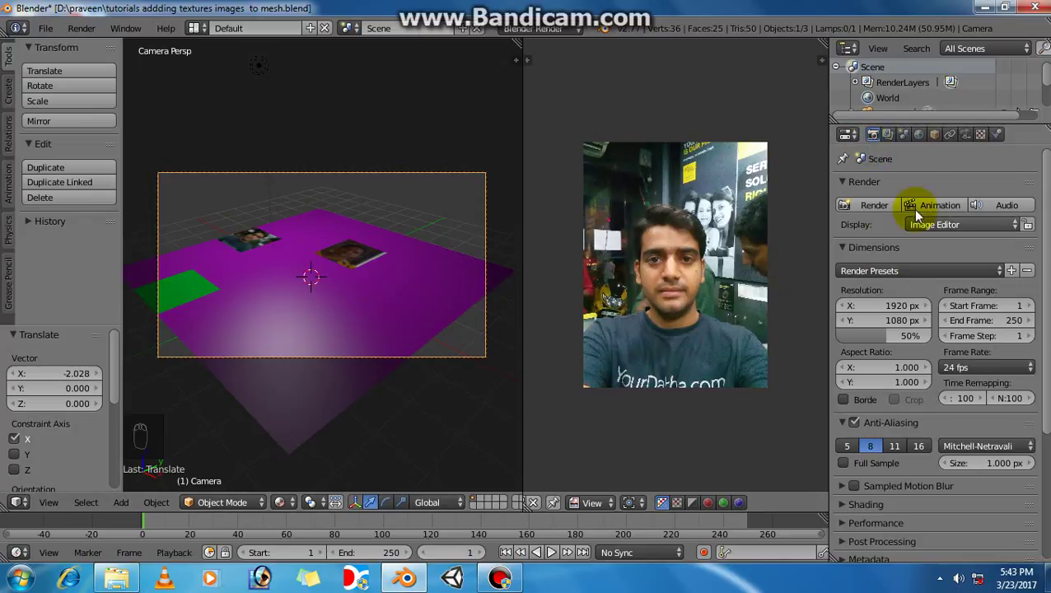
{"action": "left_click", "coordinate": [457, 298]}
{"action": "left_click", "coordinate": [339, 295]}
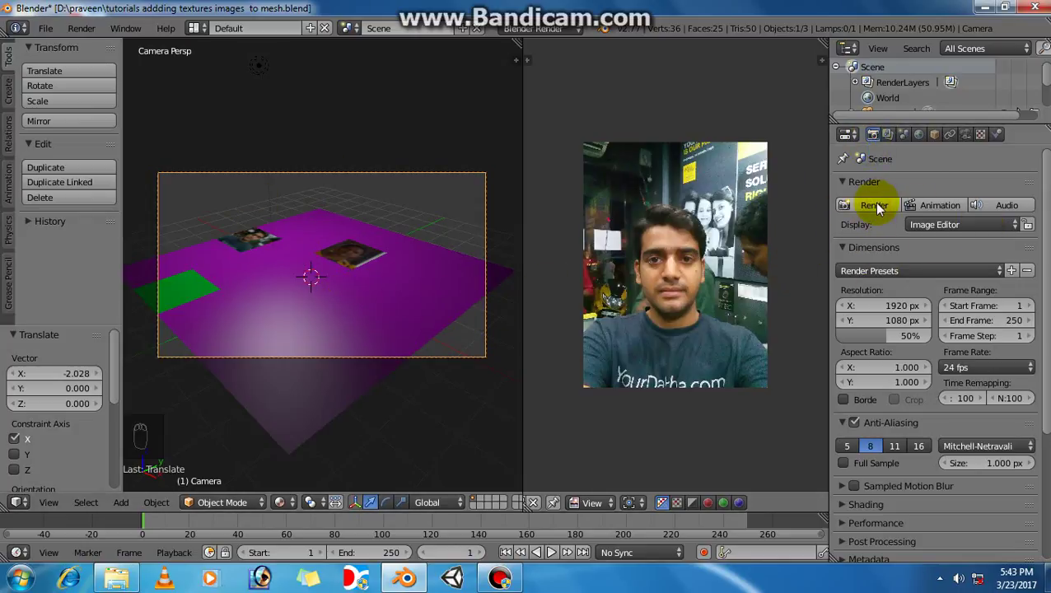
{"action": "left_click", "coordinate": [875, 206]}
{"action": "right_click", "coordinate": [322, 301]}
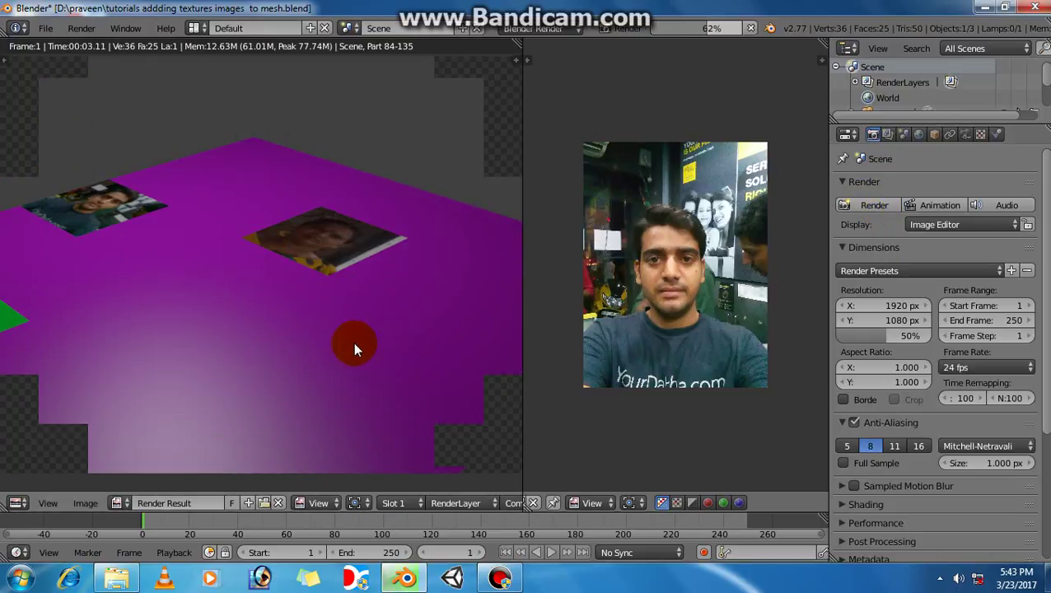
{"action": "scroll", "coordinate": [359, 342], "scroll_direction": "down", "scroll_amount": 2}
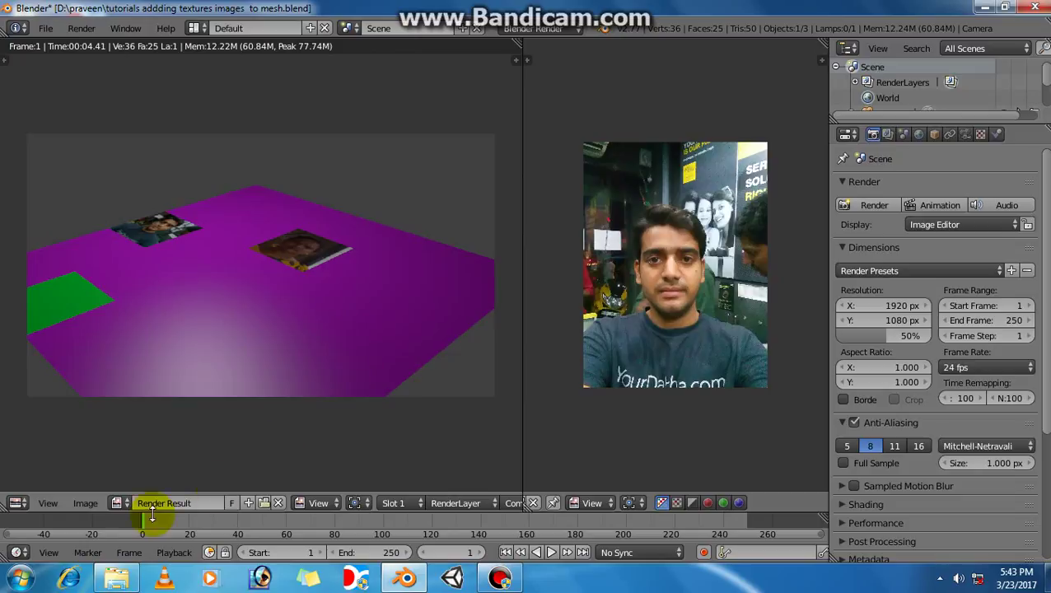
Save the render result to the Desktop as the PNG image bob.png
{"action": "left_click", "coordinate": [85, 503]}
{"action": "left_click", "coordinate": [117, 406]}
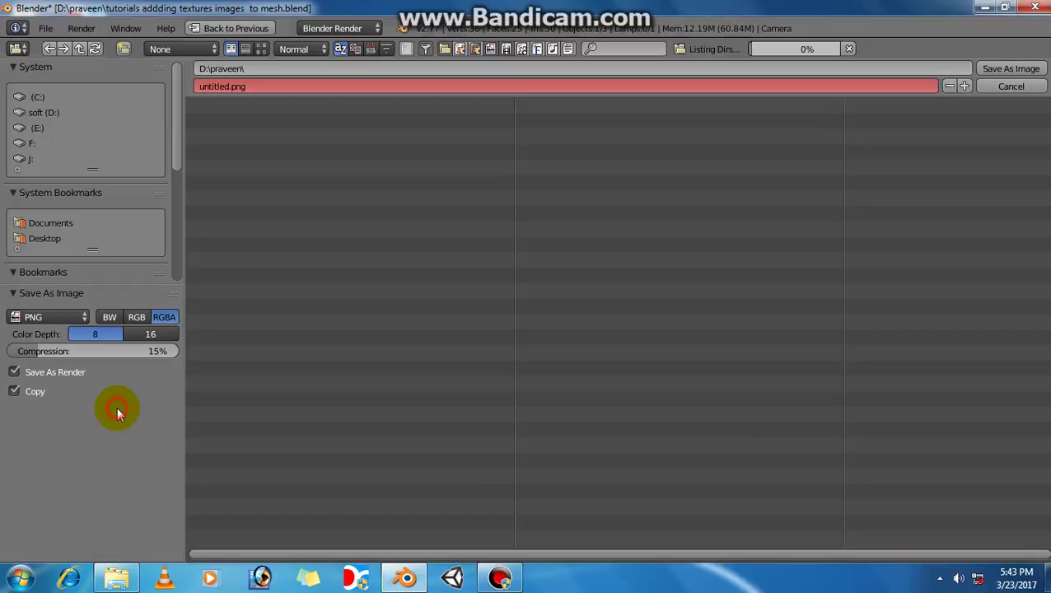
{"action": "left_click", "coordinate": [500, 578]}
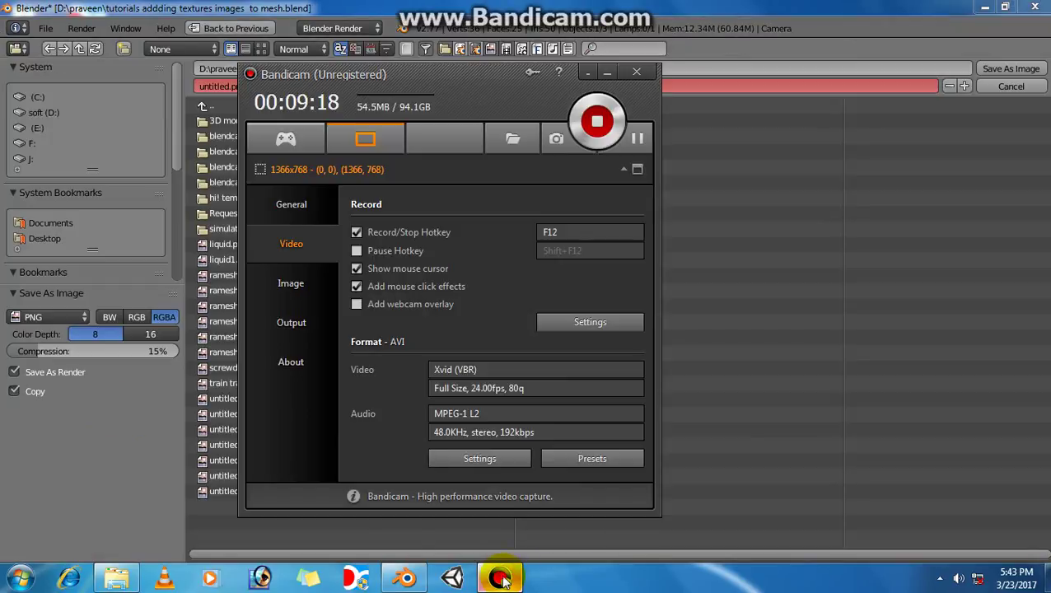
{"action": "left_click", "coordinate": [500, 578]}
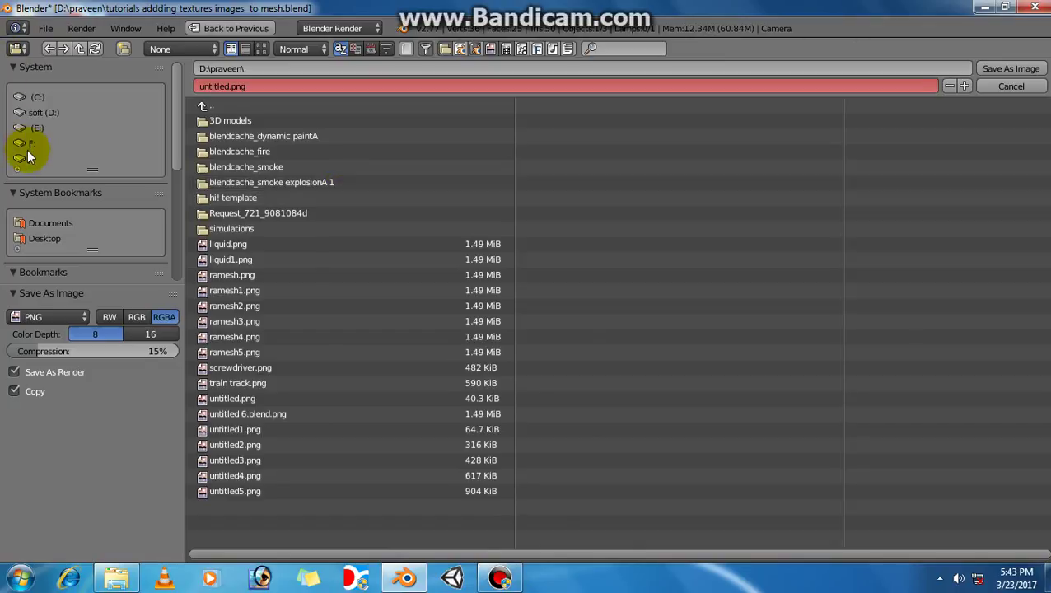
{"action": "left_click", "coordinate": [38, 238]}
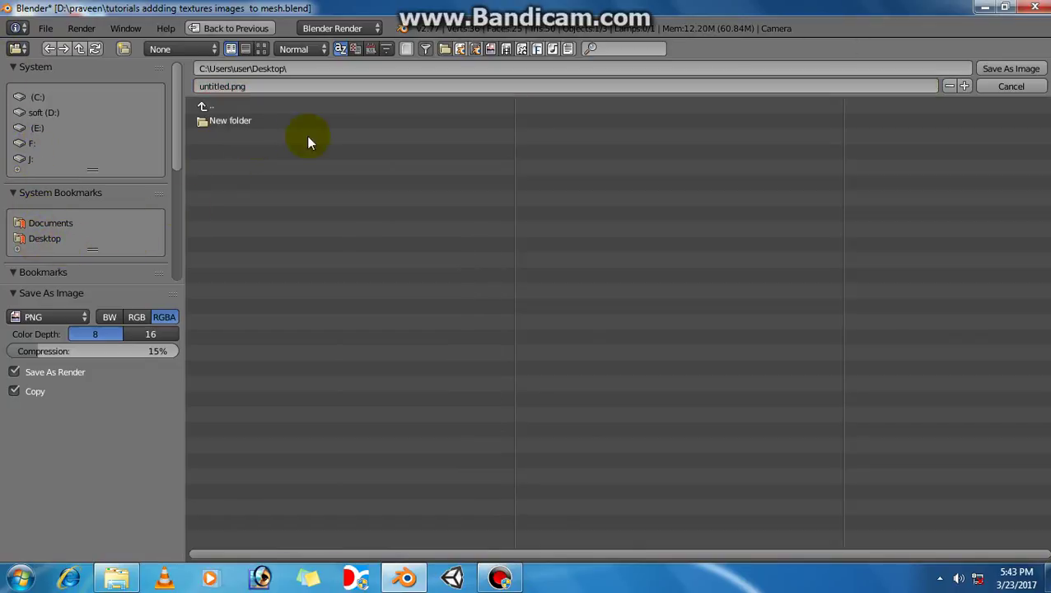
{"action": "left_click", "coordinate": [251, 86]}
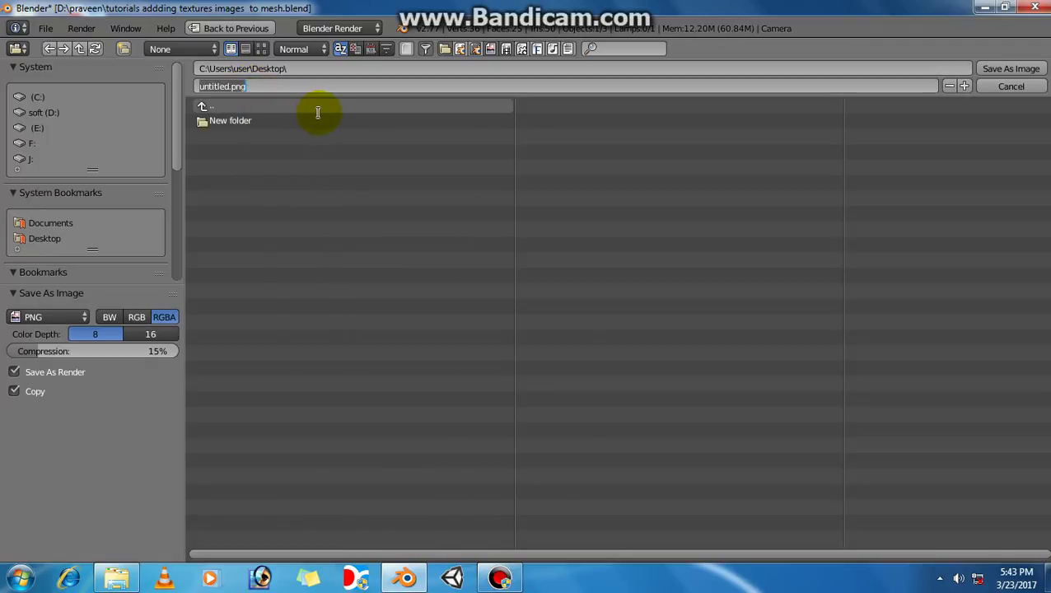
{"action": "type", "text": "bob"}
{"action": "key", "text": "Return"}
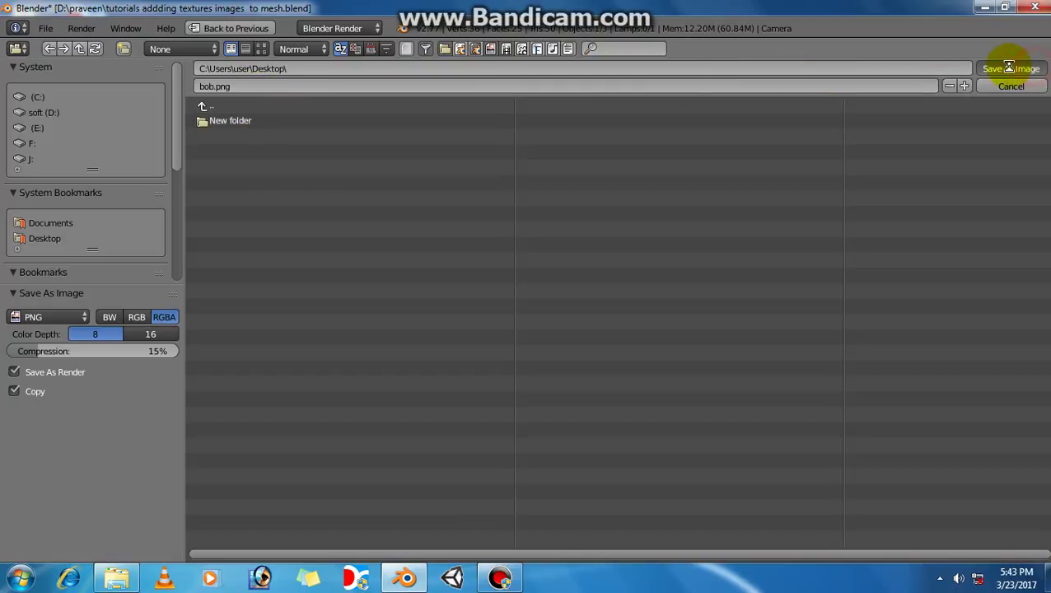
{"action": "key", "text": "Return"}
Minimize Blender, view the saved bob image from the desktop in Windows Photo Viewer, and close it
{"action": "left_click", "coordinate": [985, 6]}
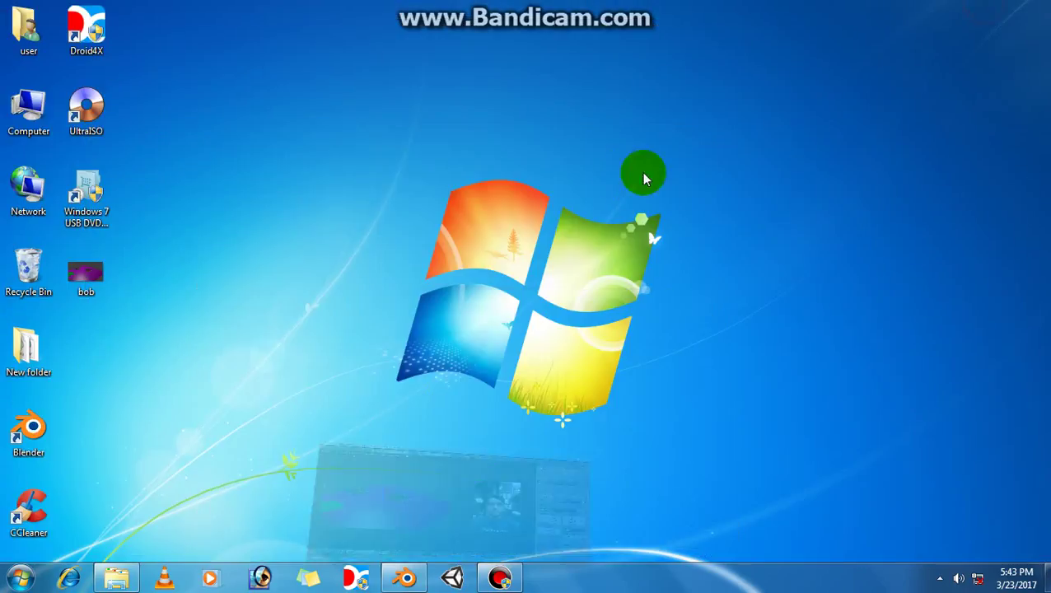
{"action": "double_click", "coordinate": [88, 273]}
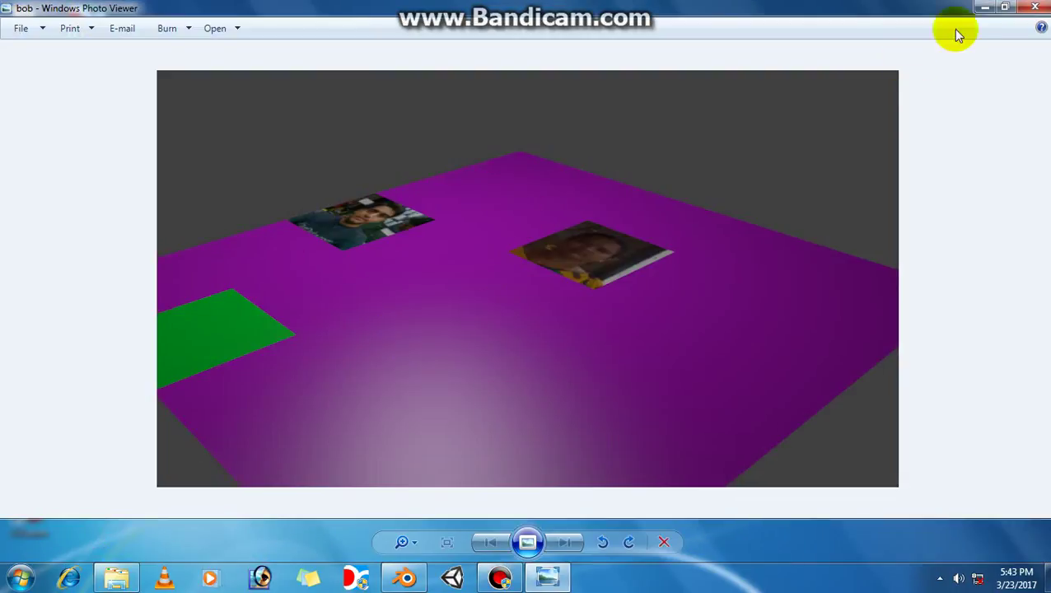
{"action": "left_click", "coordinate": [1035, 6]}
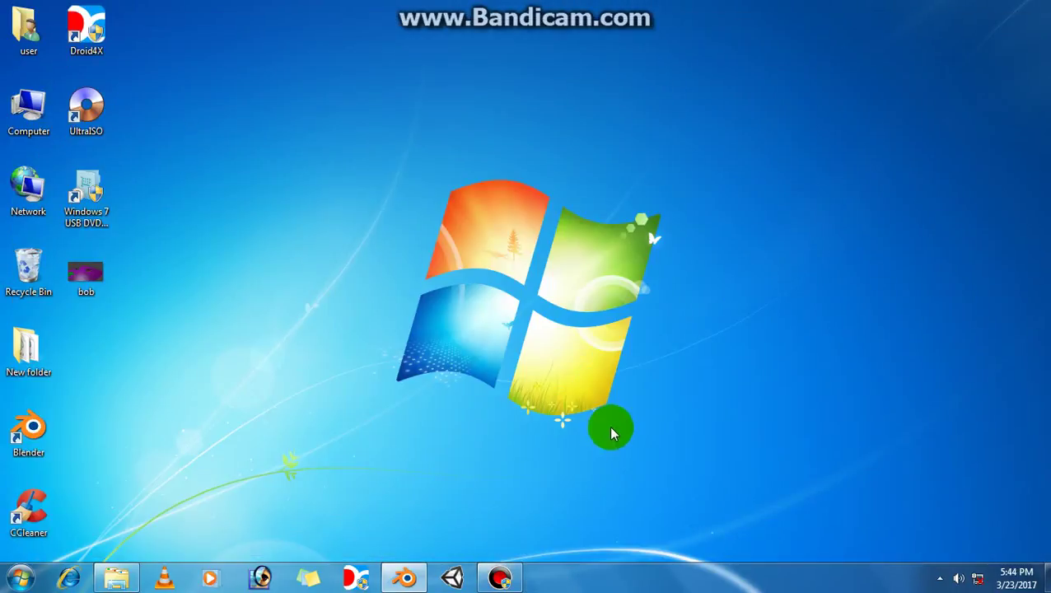
{"action": "left_click", "coordinate": [499, 578]}
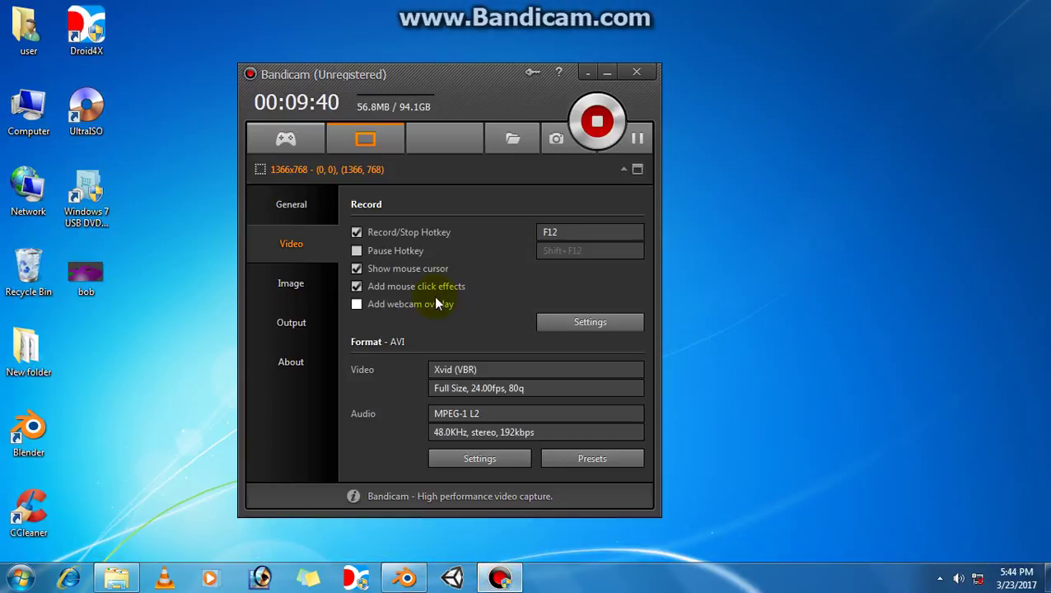